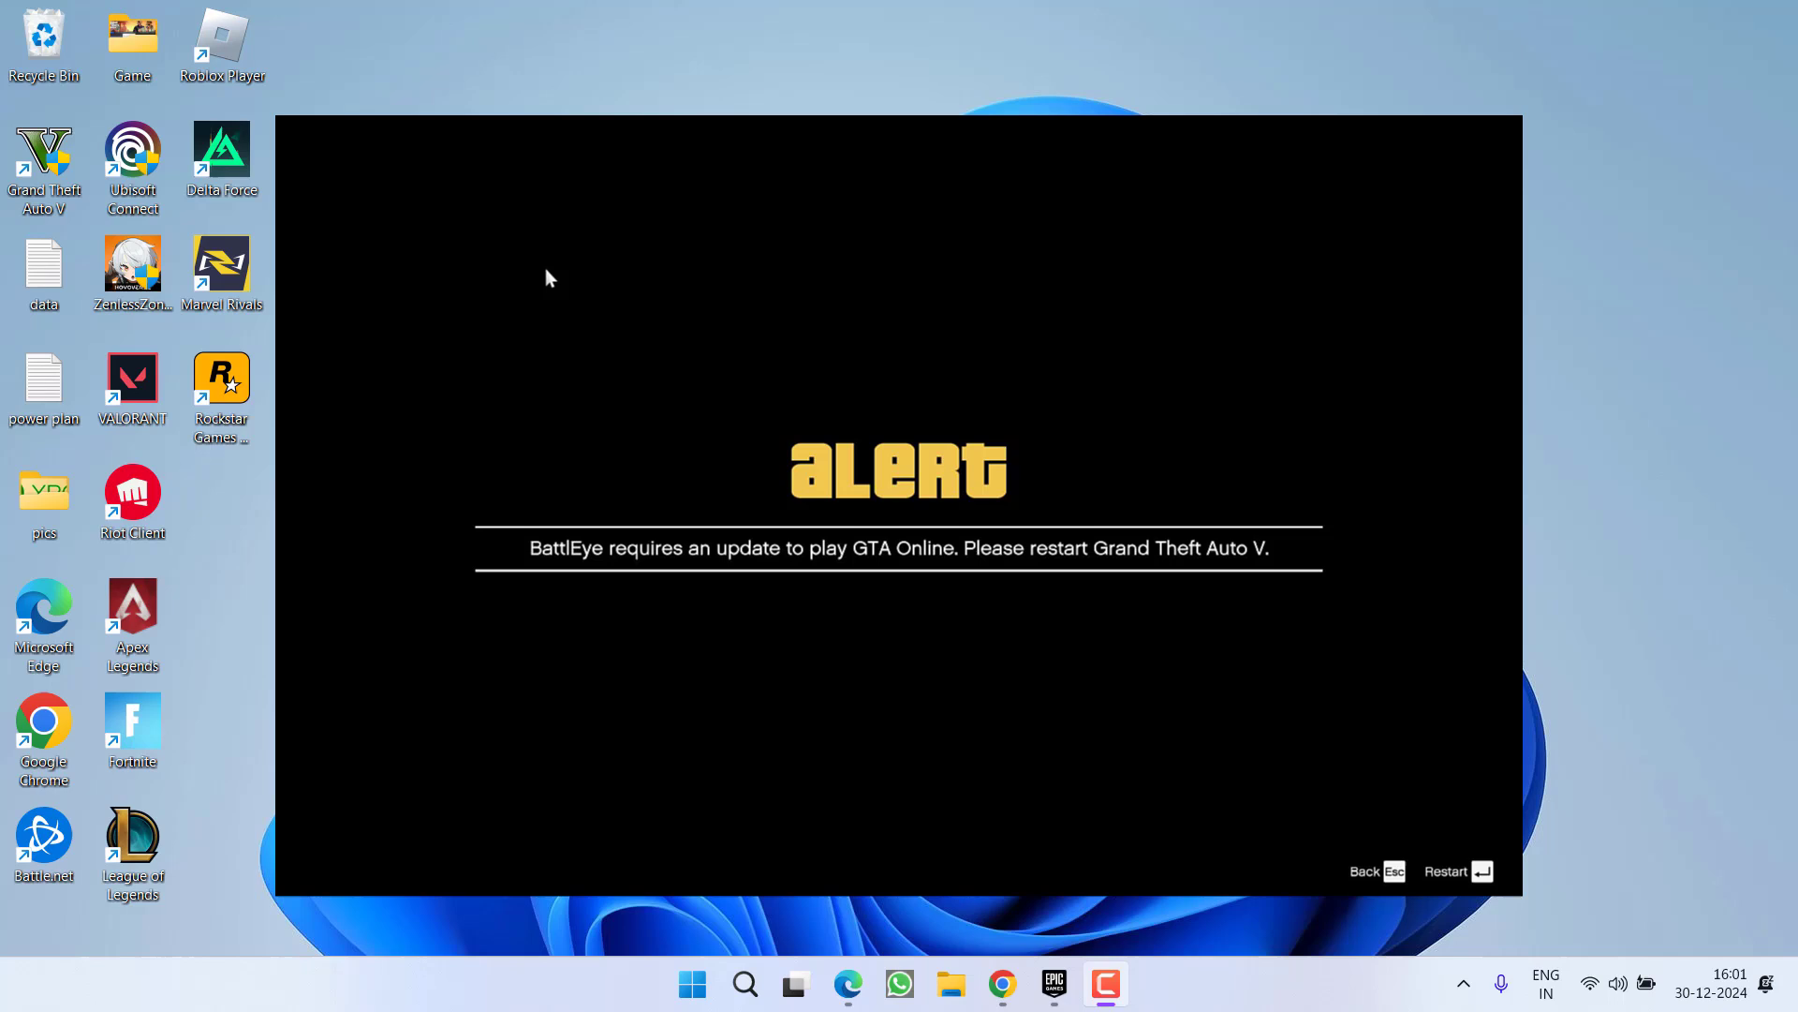
# Step: Bring up the Epic Games Launcher window and minimize it
pyautogui.press('Return')
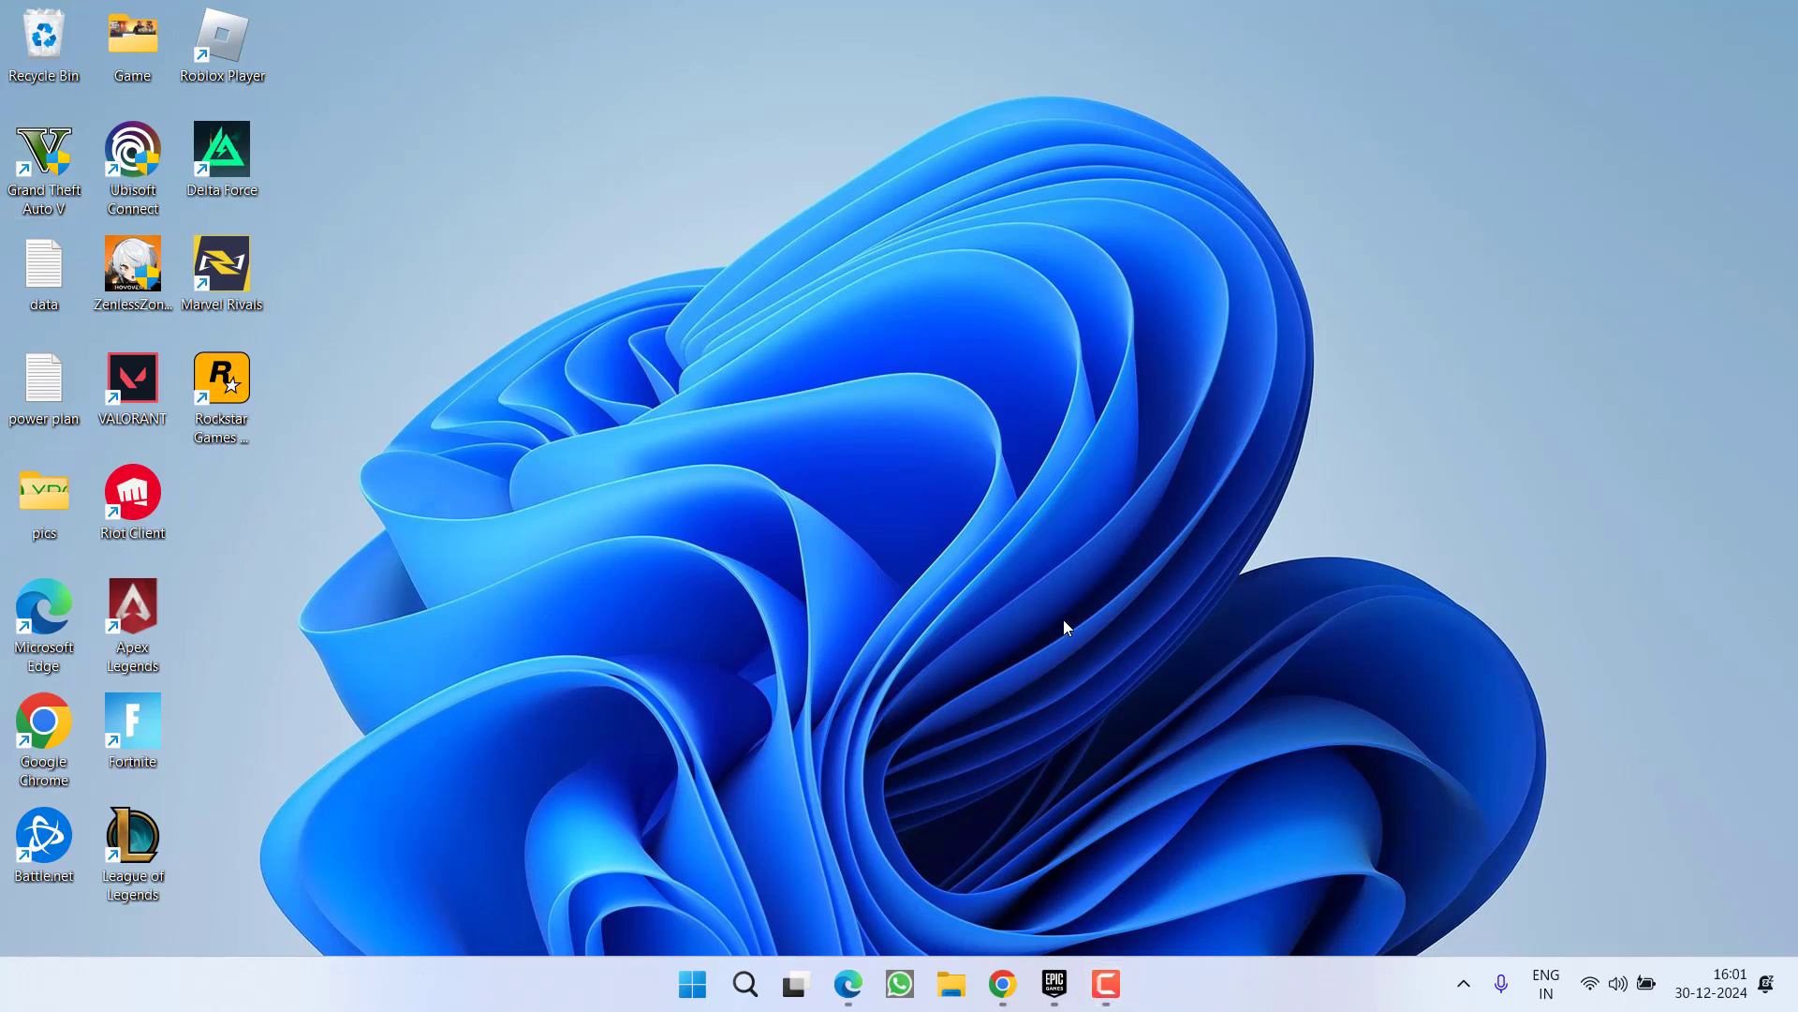
pyautogui.click(1055, 983)
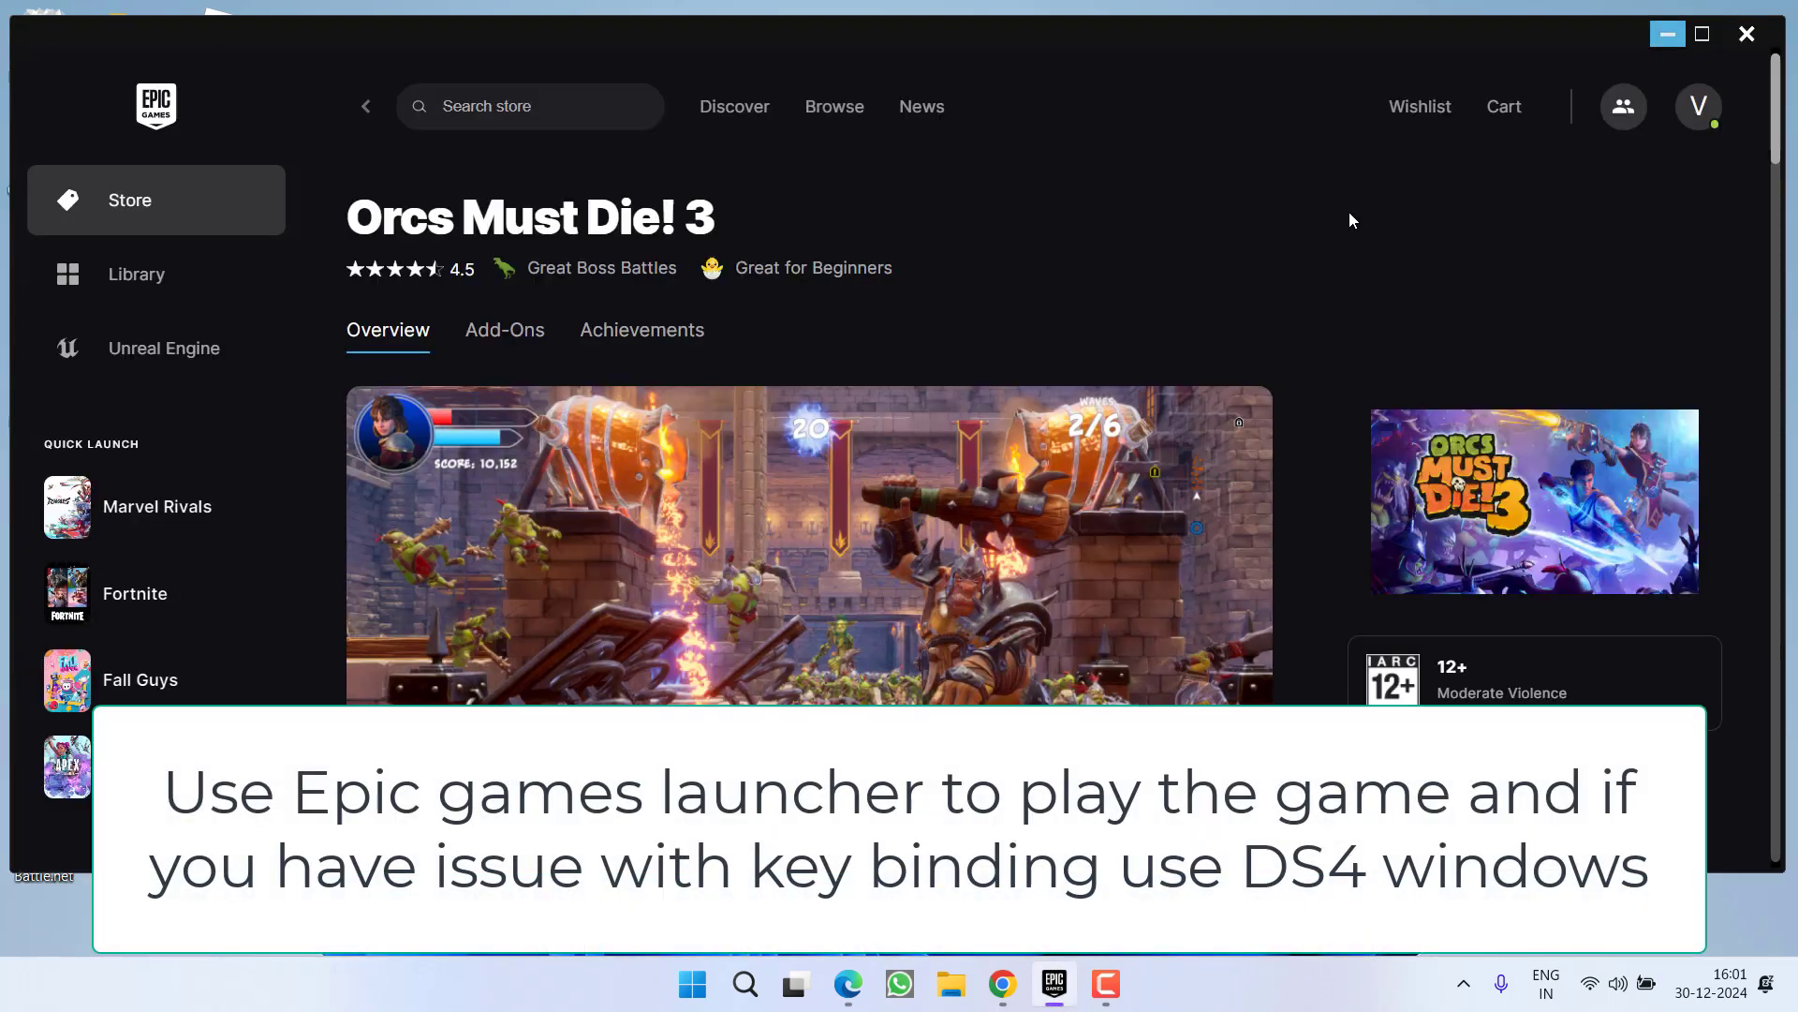
pyautogui.click(1667, 35)
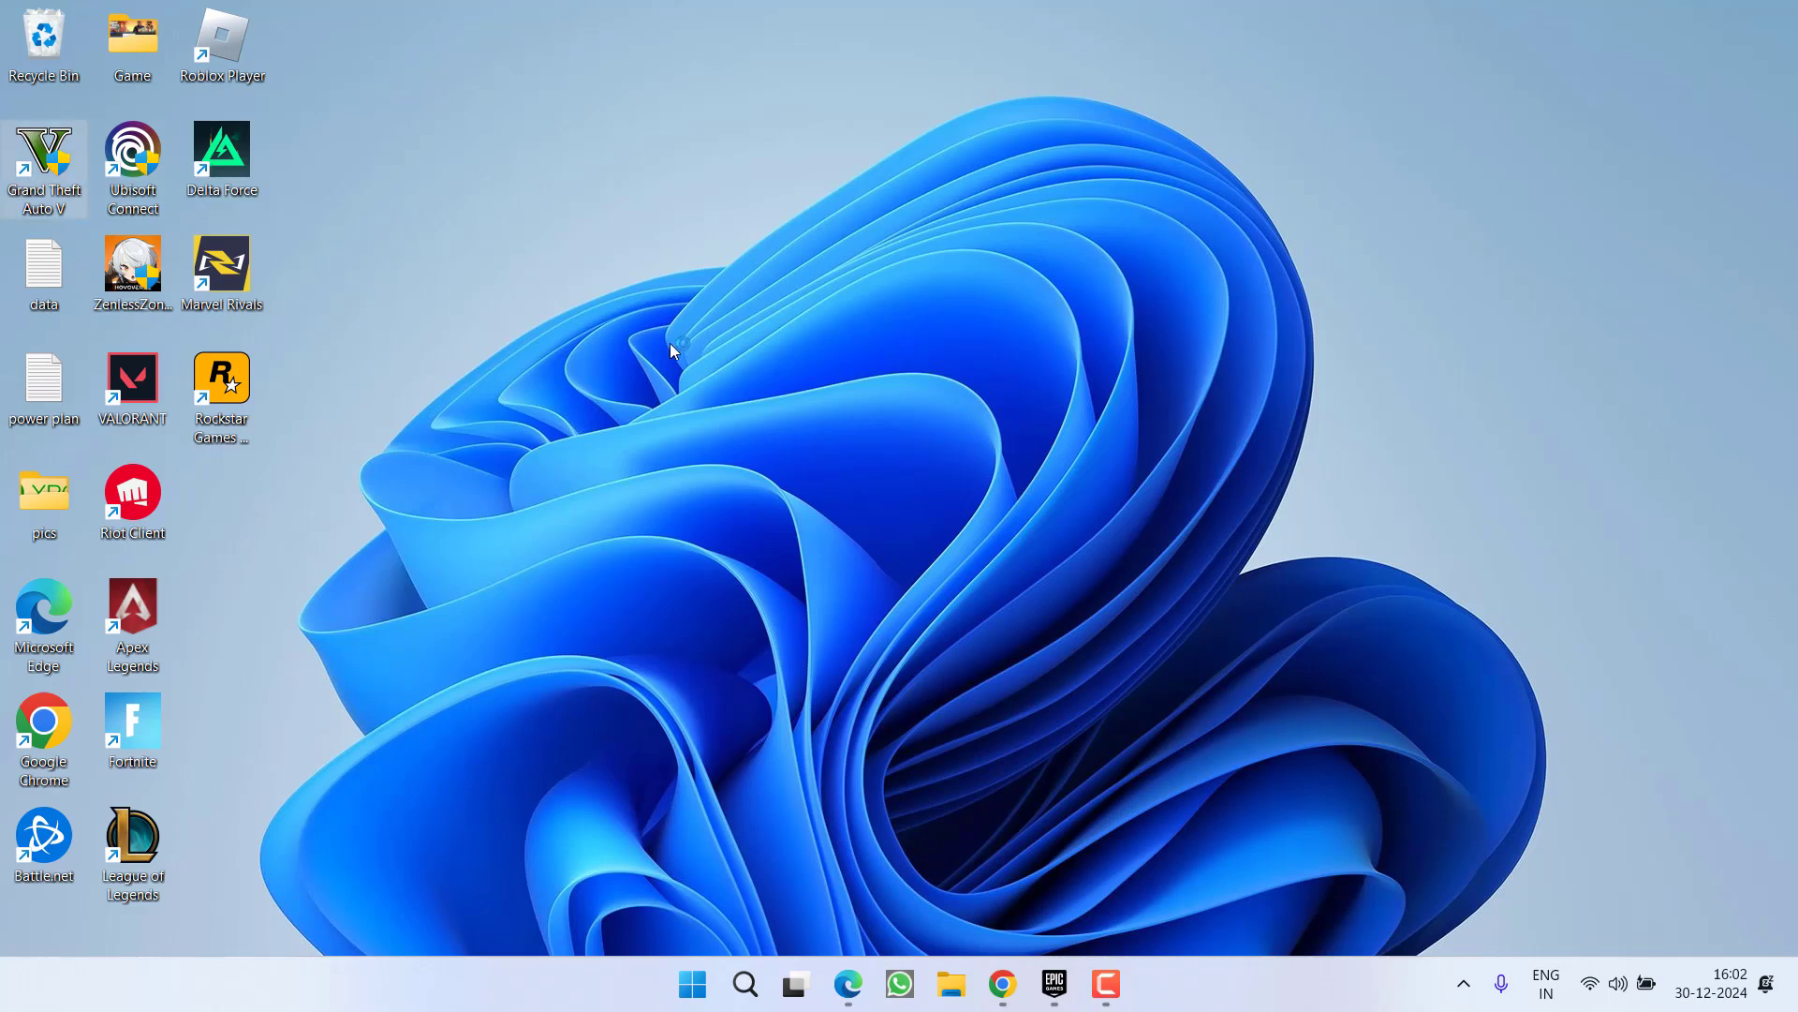
# Step: Launch Grand Theft Auto V and set the gamepad Targeting Mode to Assisted Aim - Full in its settings
pyautogui.click(809, 694)
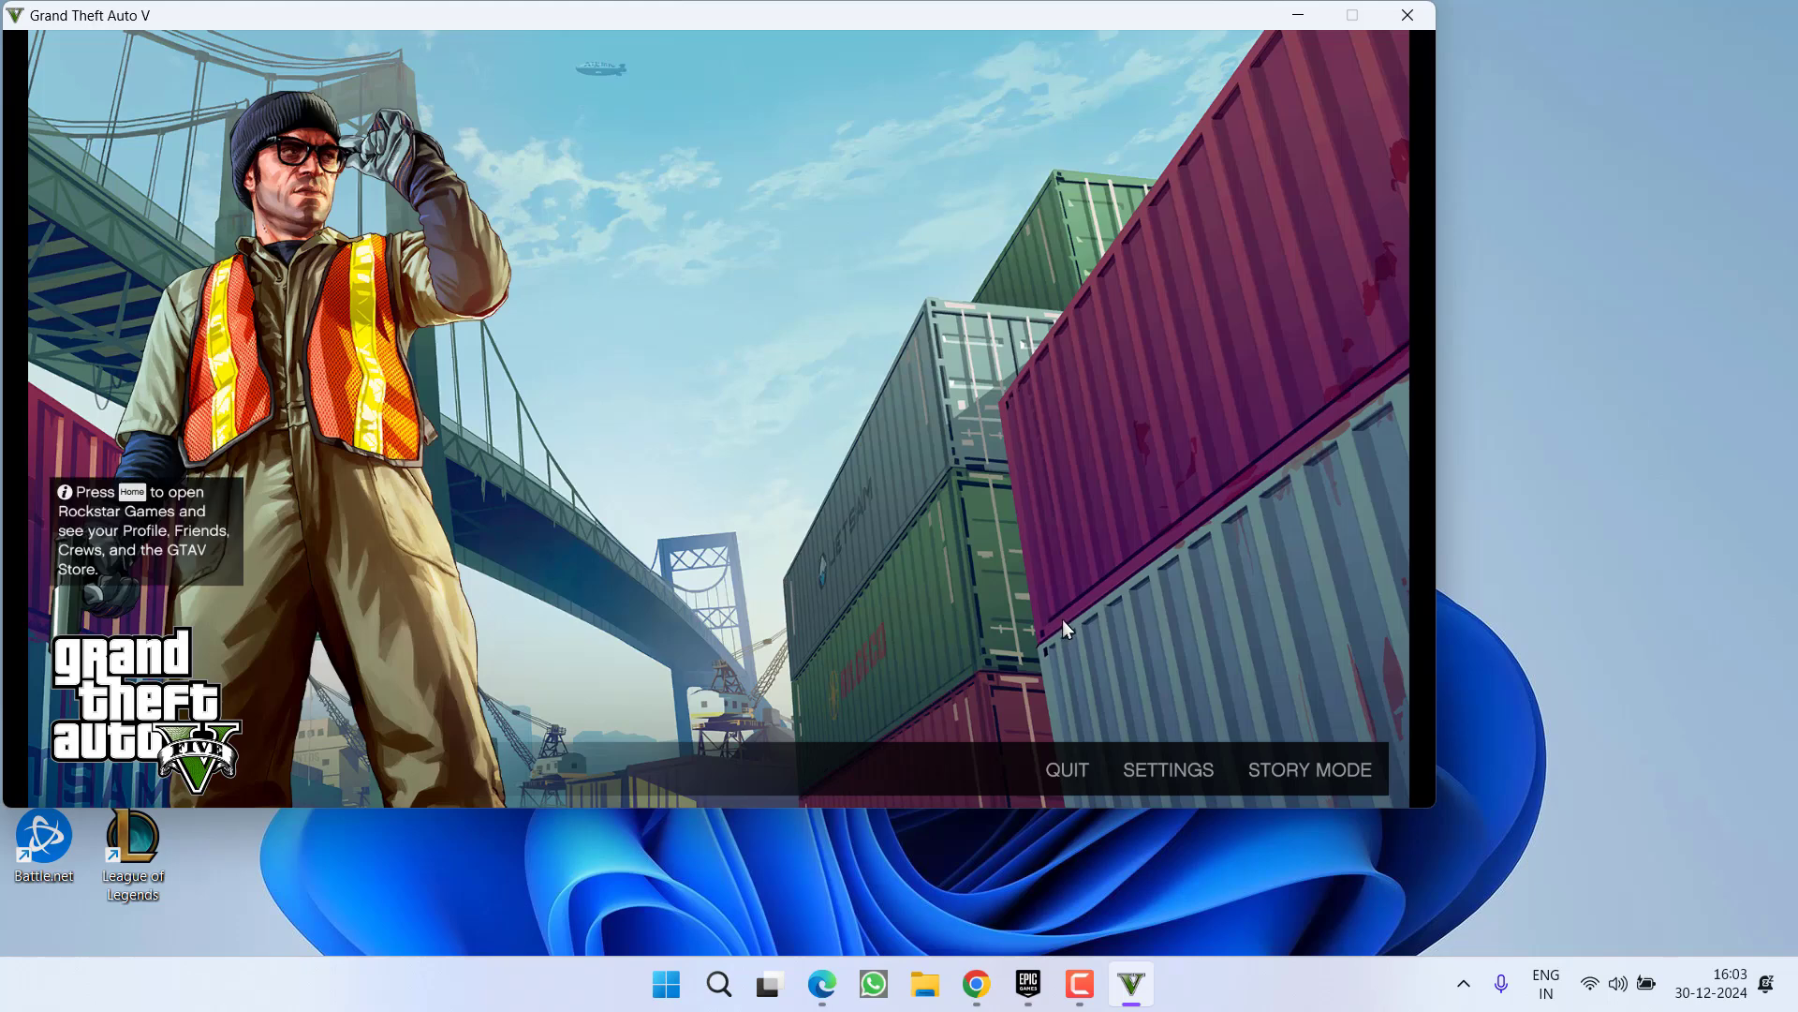
pyautogui.click(1175, 771)
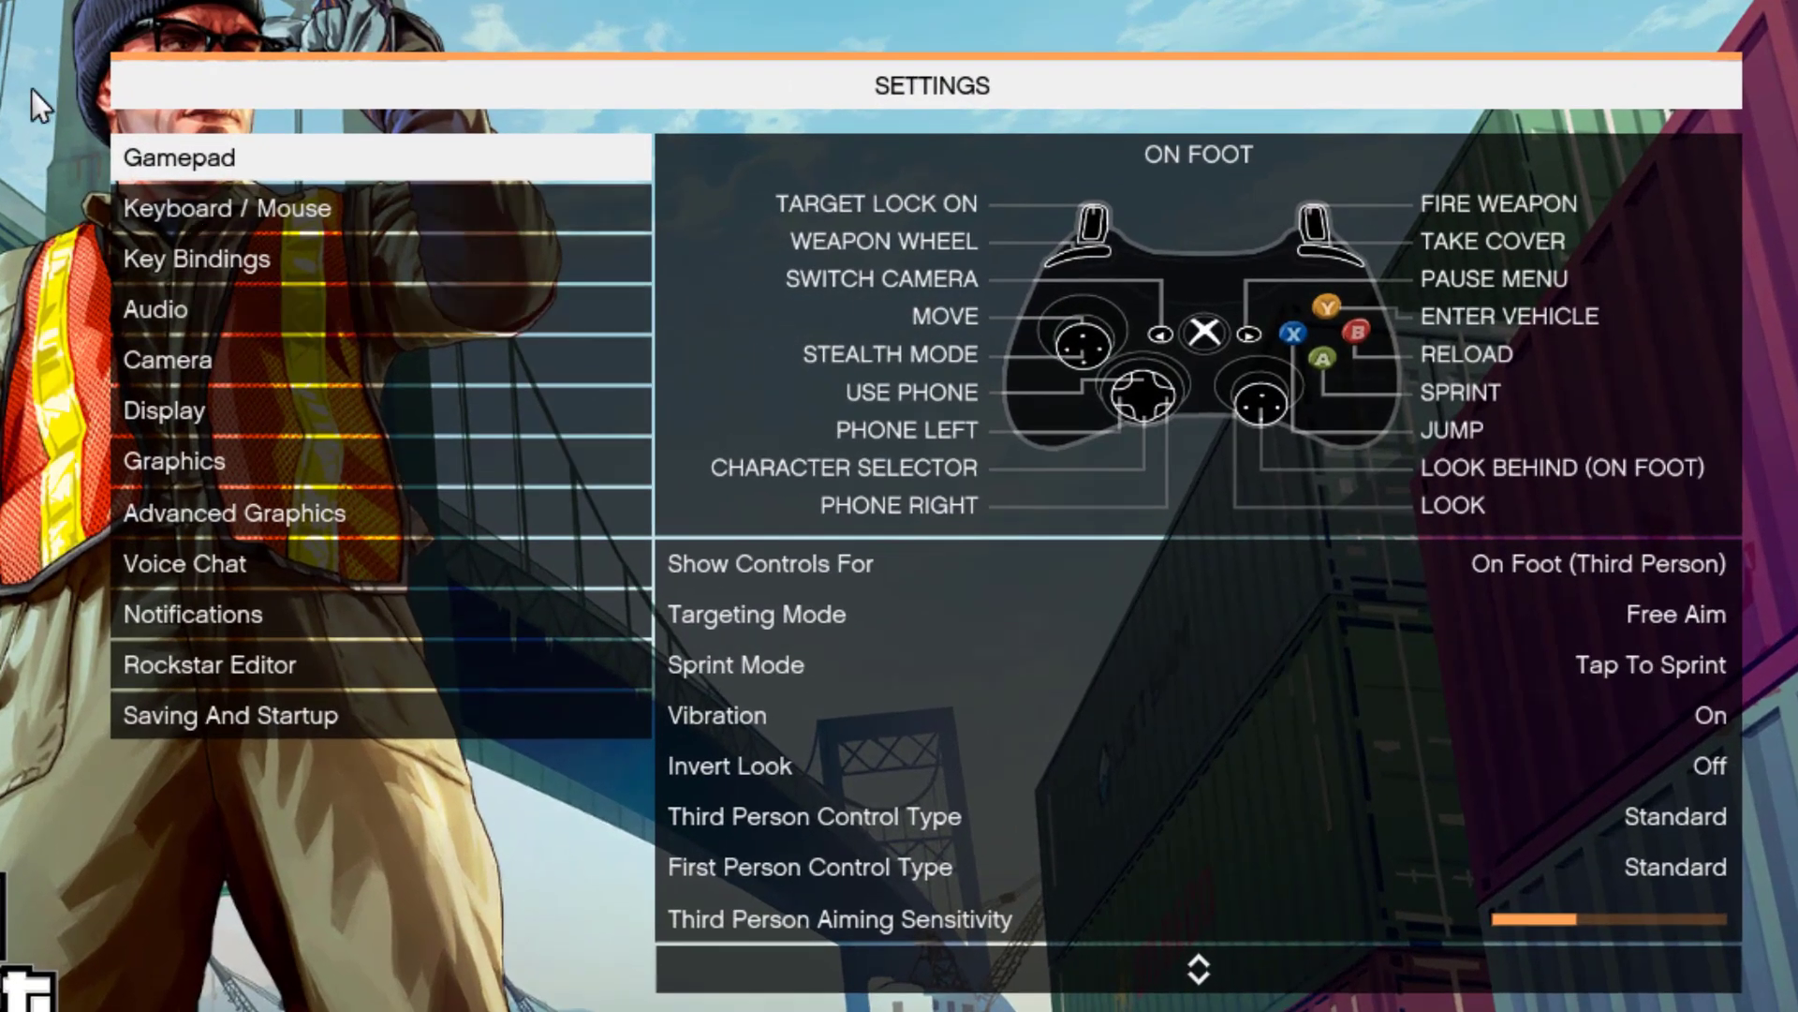
pyautogui.click(192, 164)
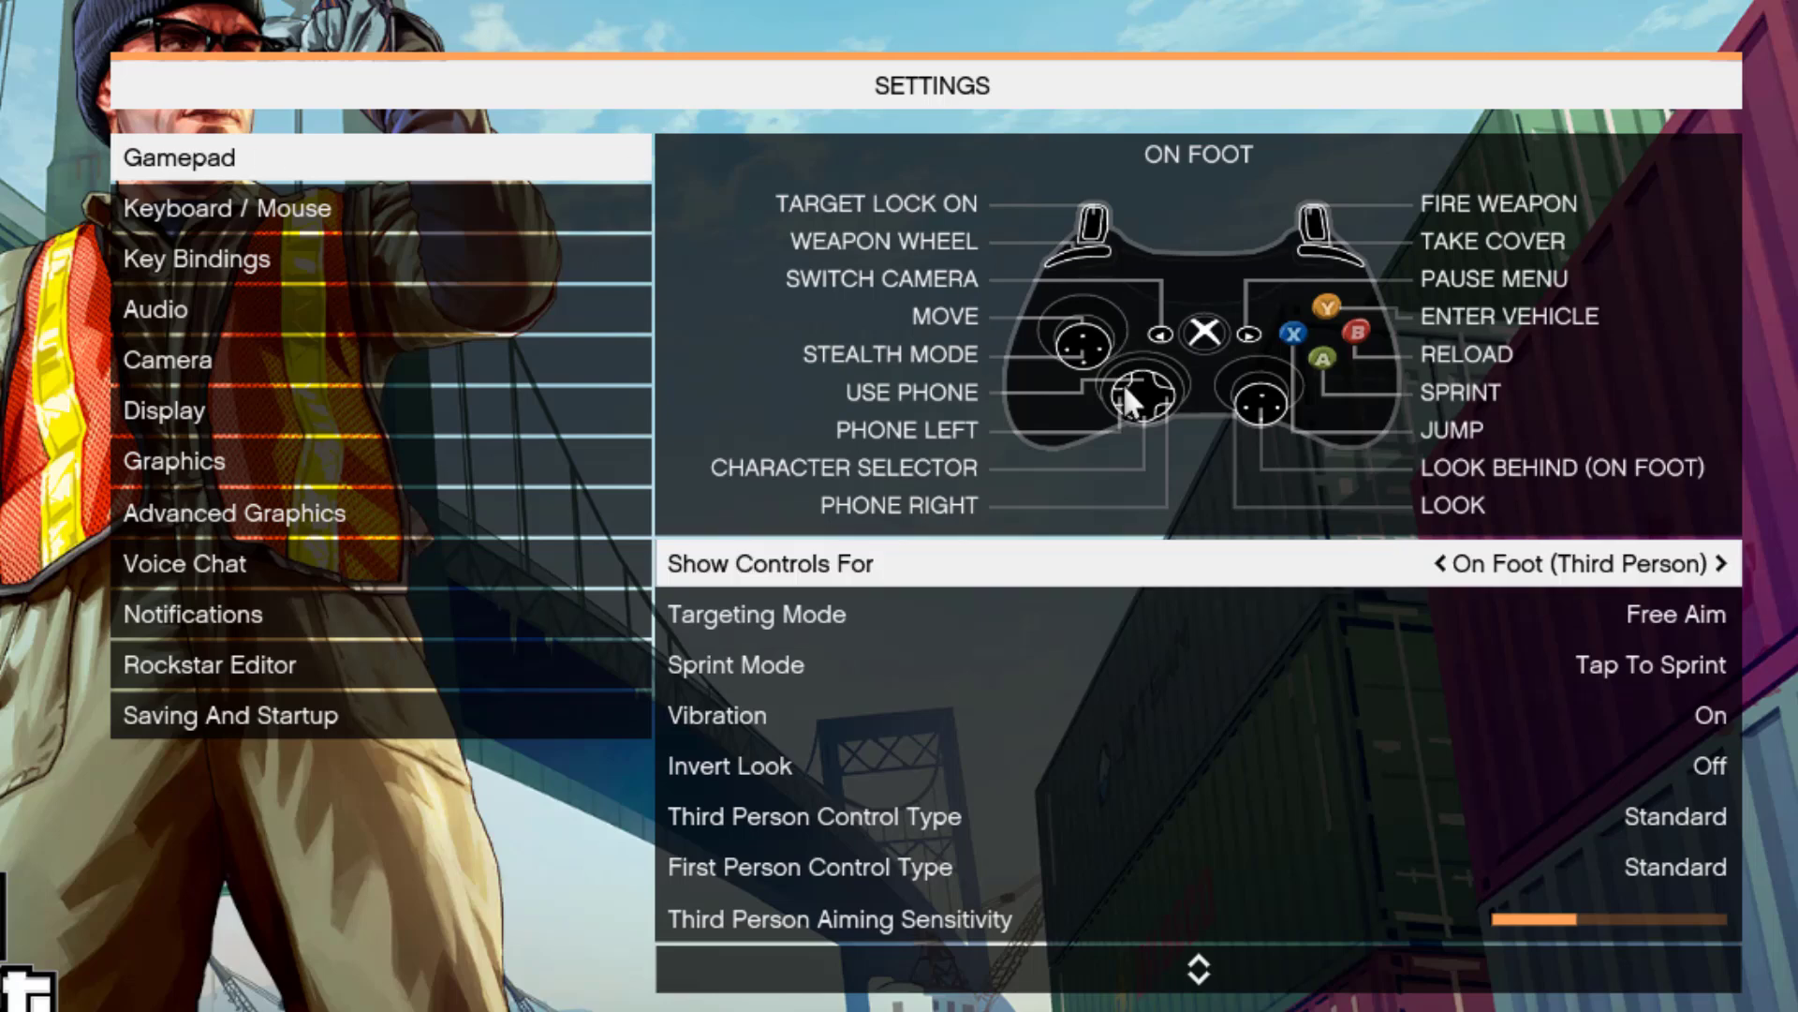
pyautogui.click(799, 614)
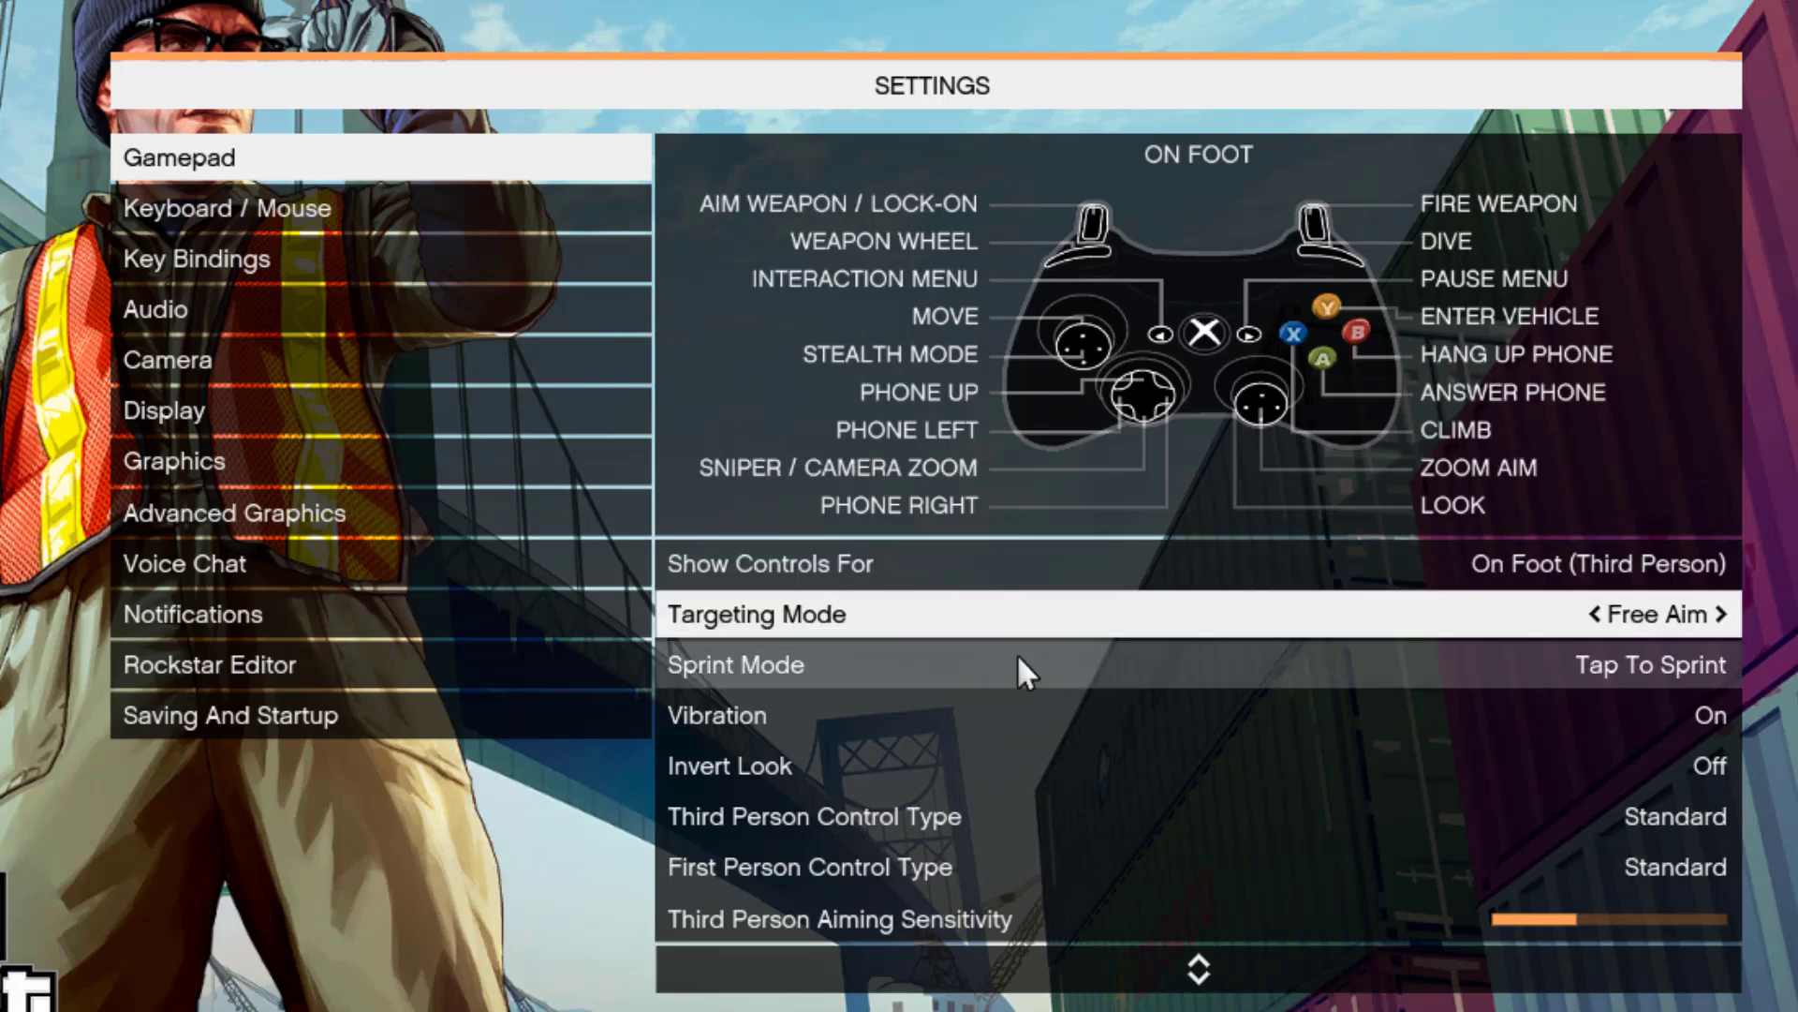
pyautogui.click(1396, 631)
pyautogui.press('Return')
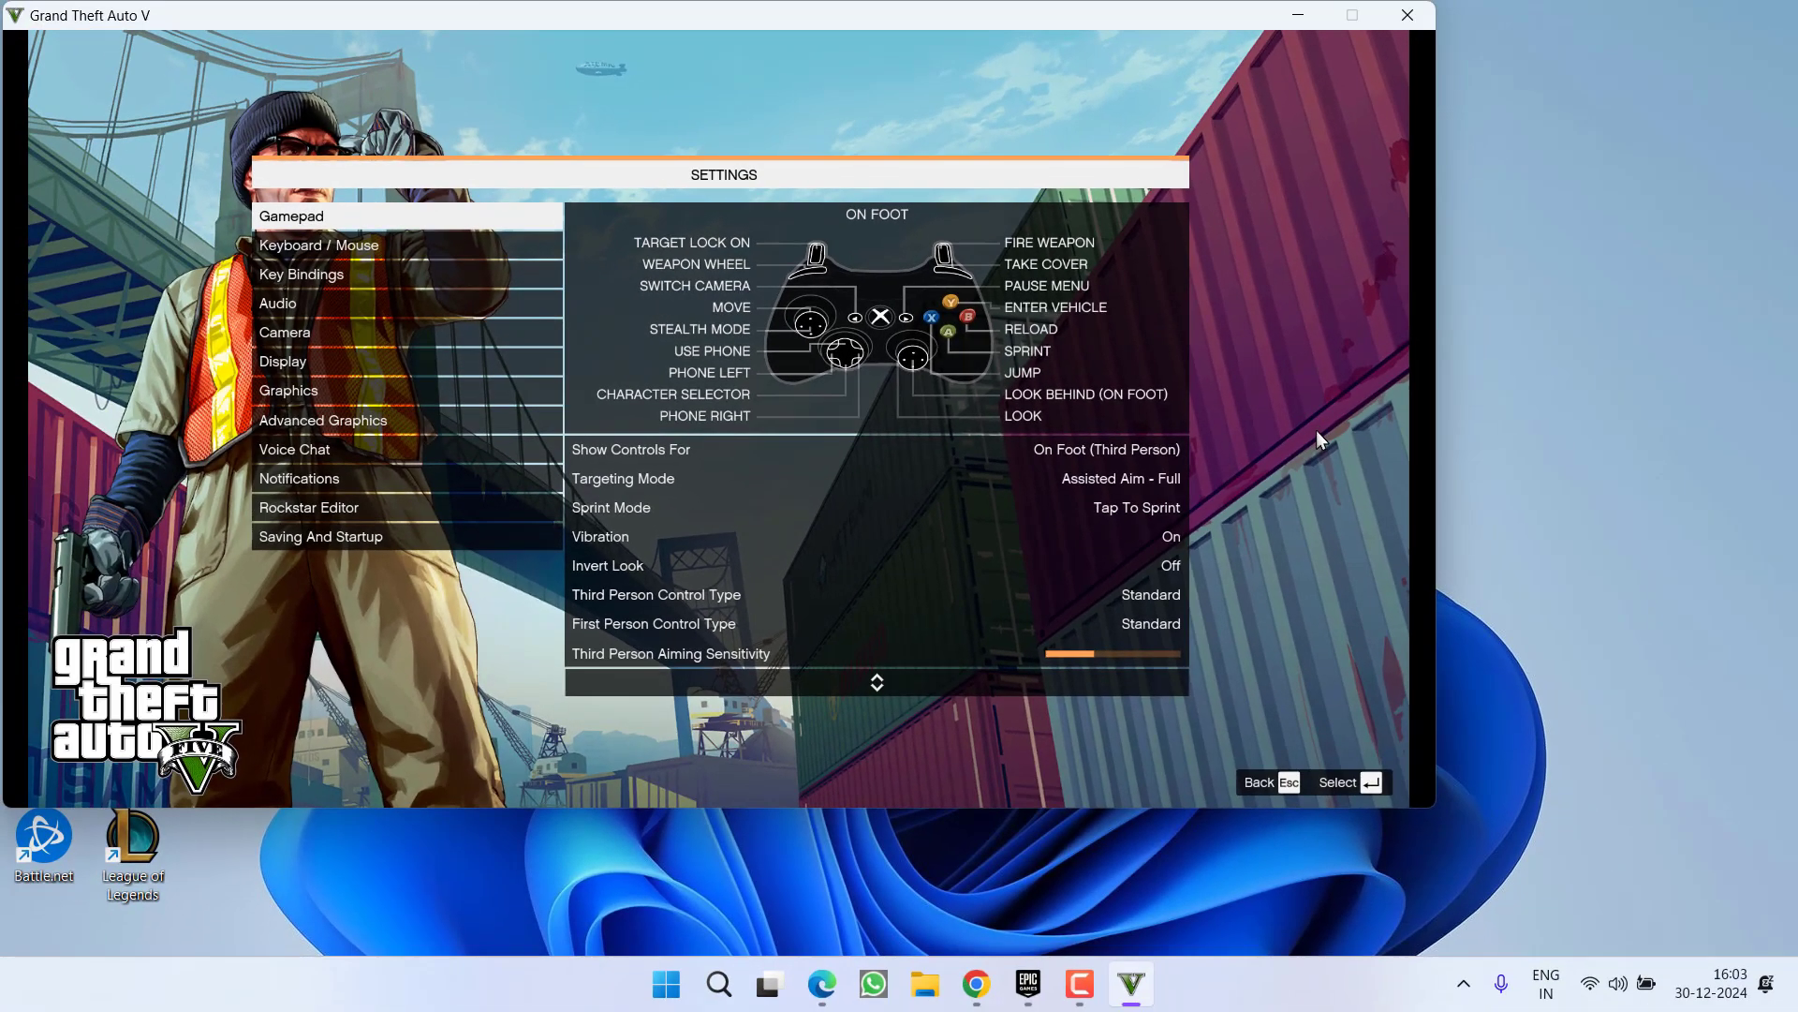
pyautogui.press('Escape')
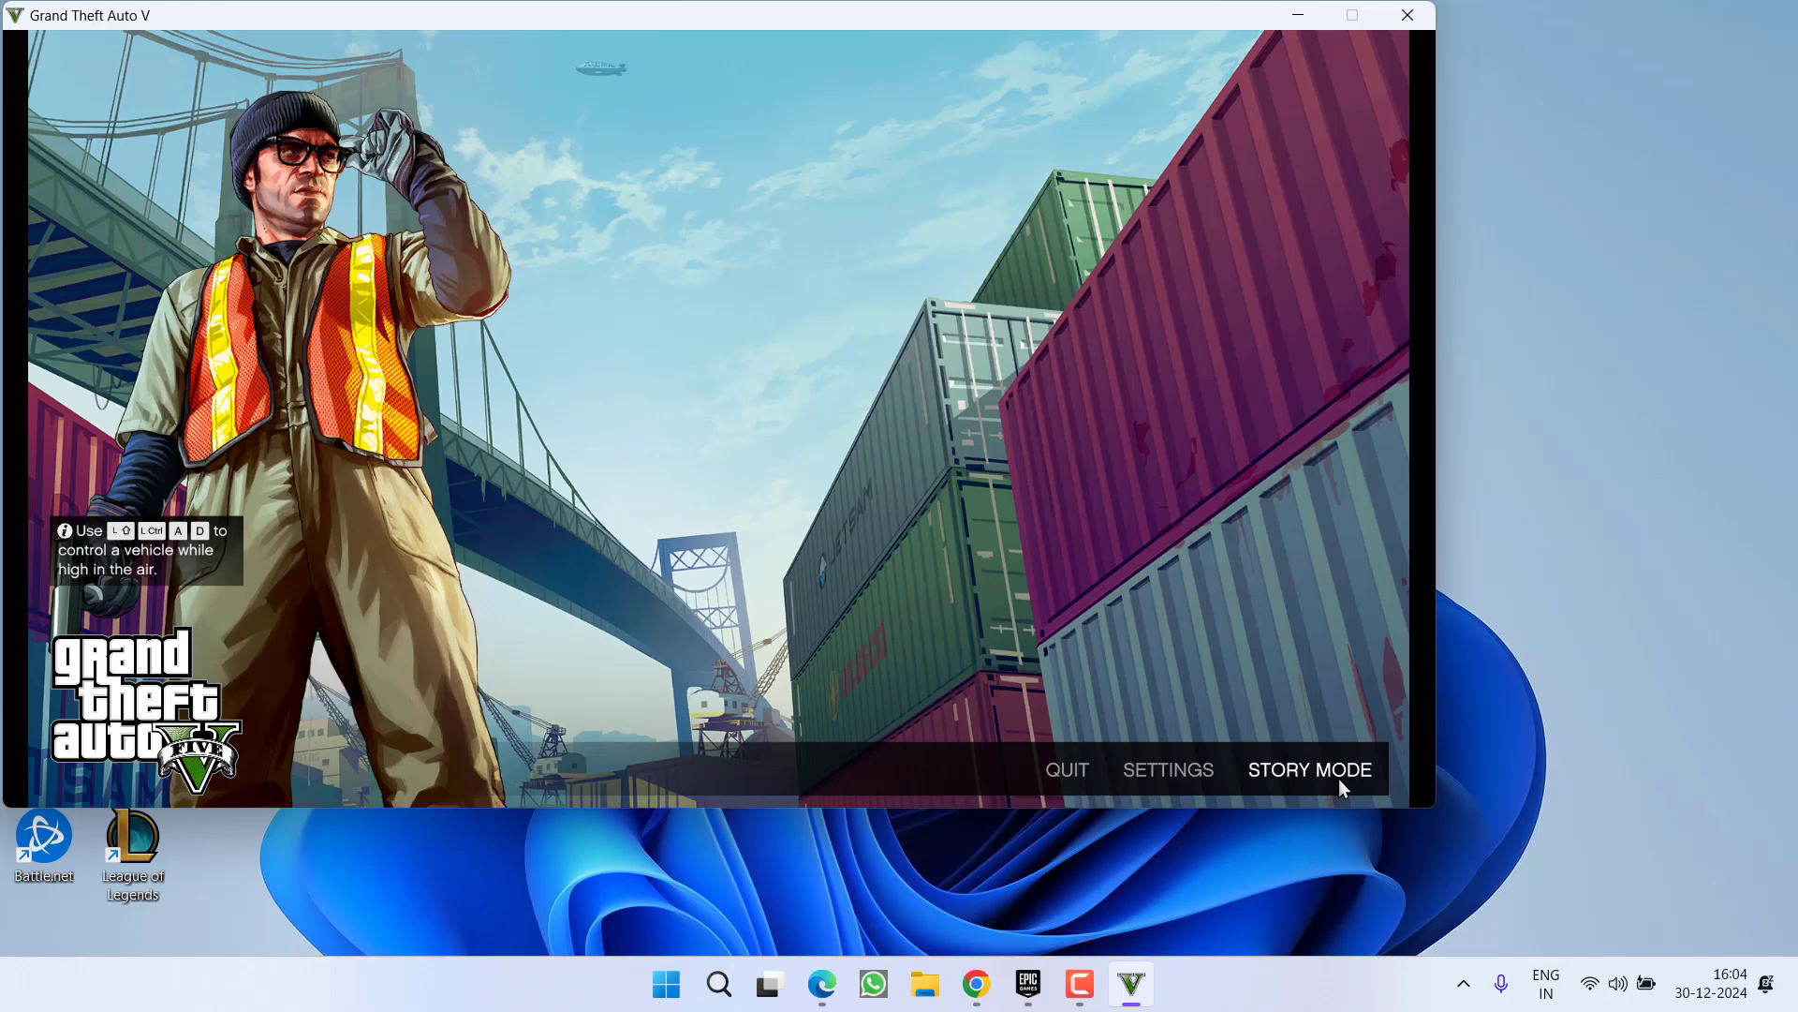
# Step: Quit Grand Theft Auto V from its start screen and confirm quitting
pyautogui.click(1058, 774)
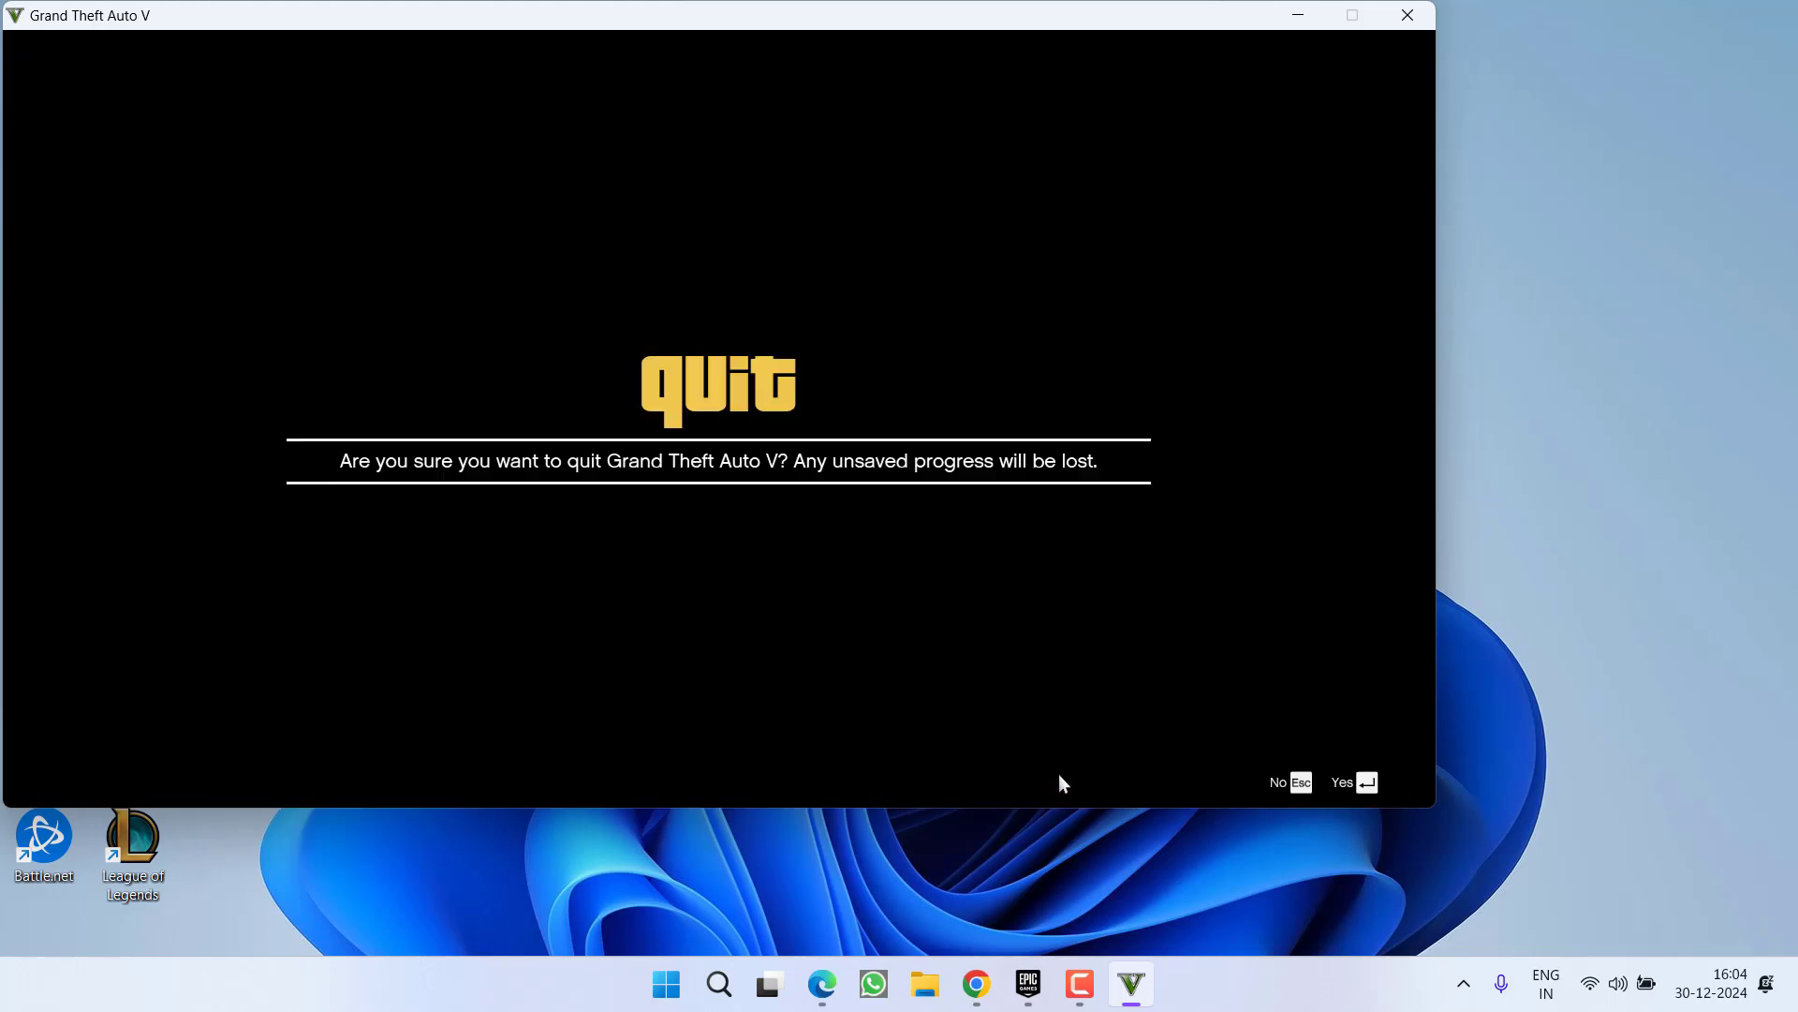
pyautogui.click(1361, 781)
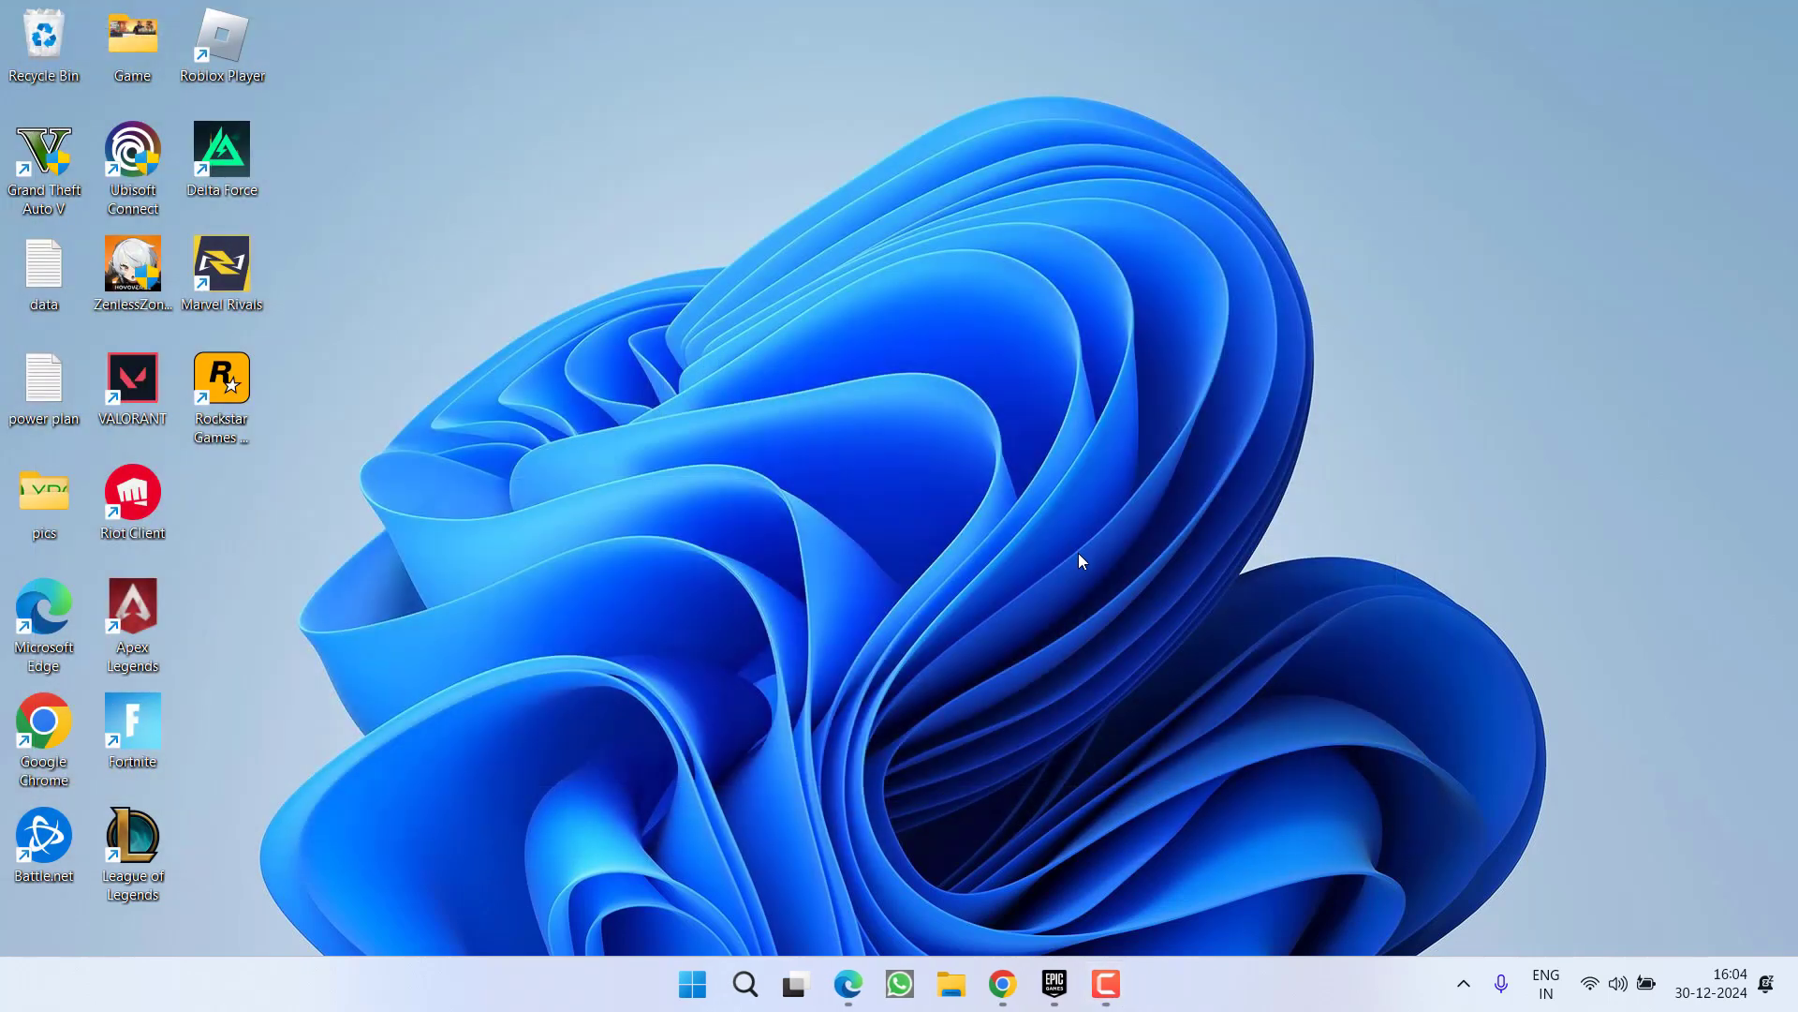
# Step: Open Task Manager, view the End task option for the EpicGamesLauncher process, and close Task Manager
pyautogui.rightClick(1199, 998)
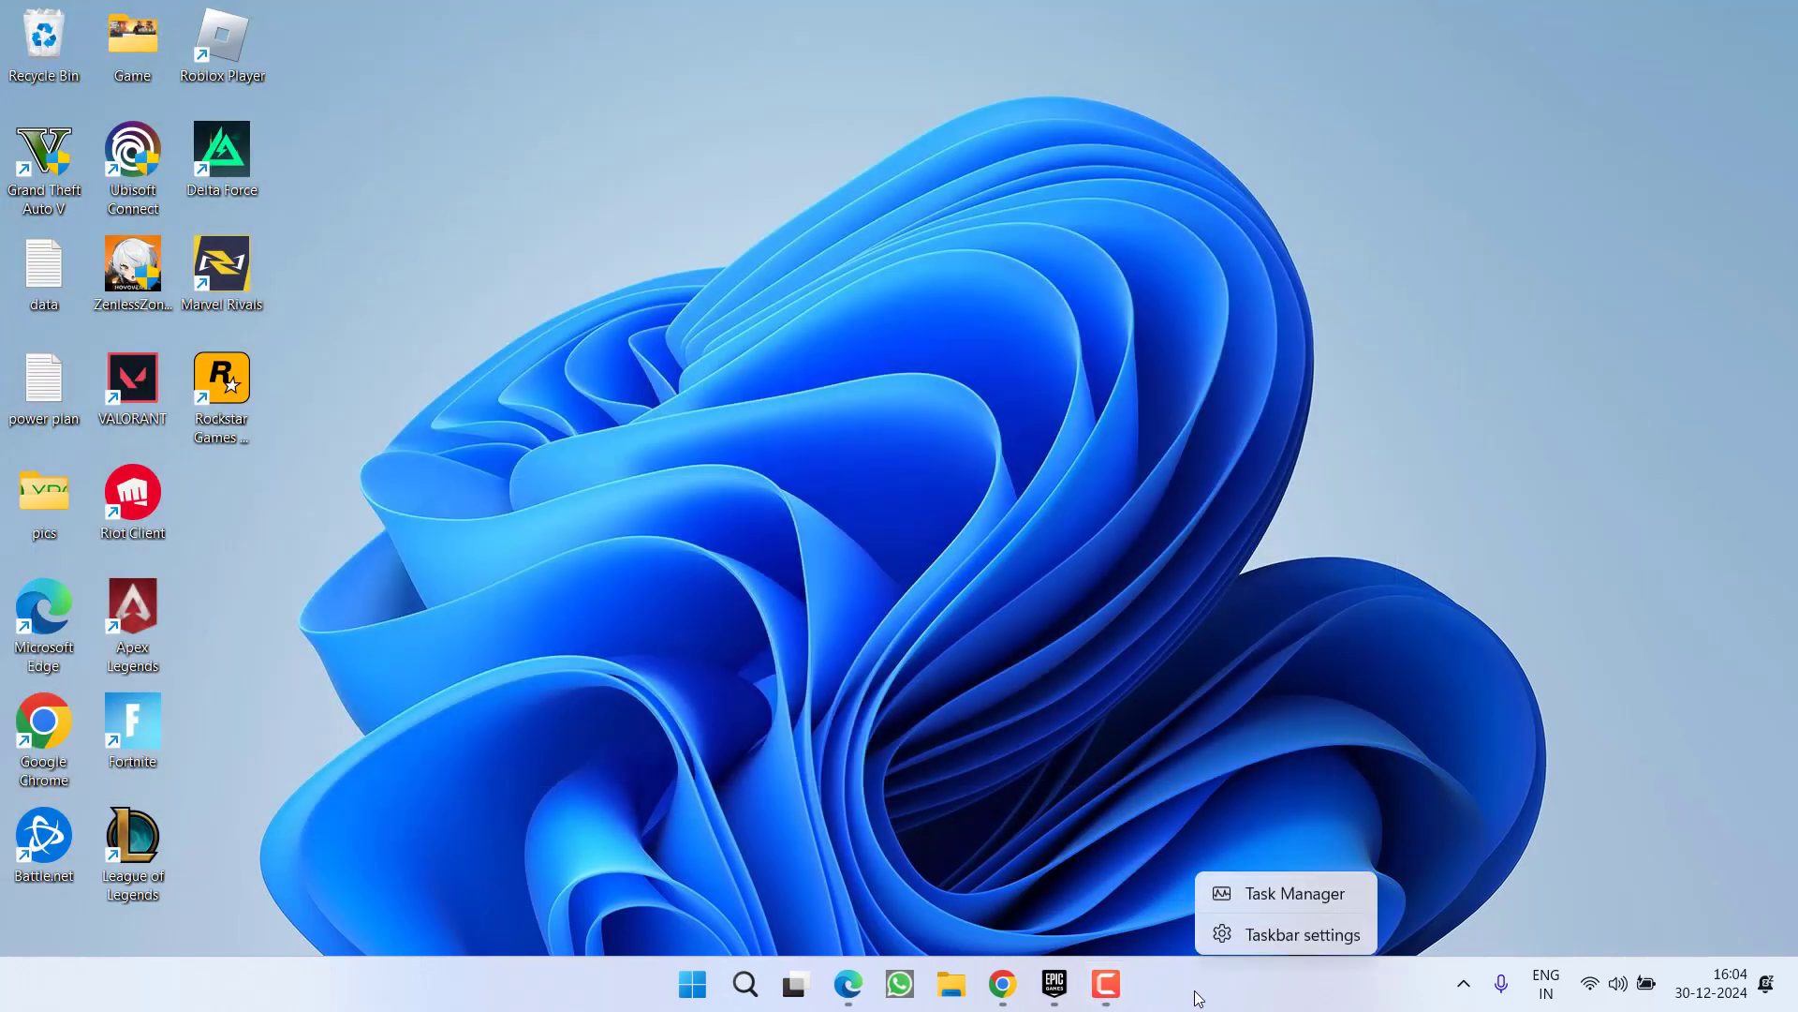
pyautogui.click(1142, 904)
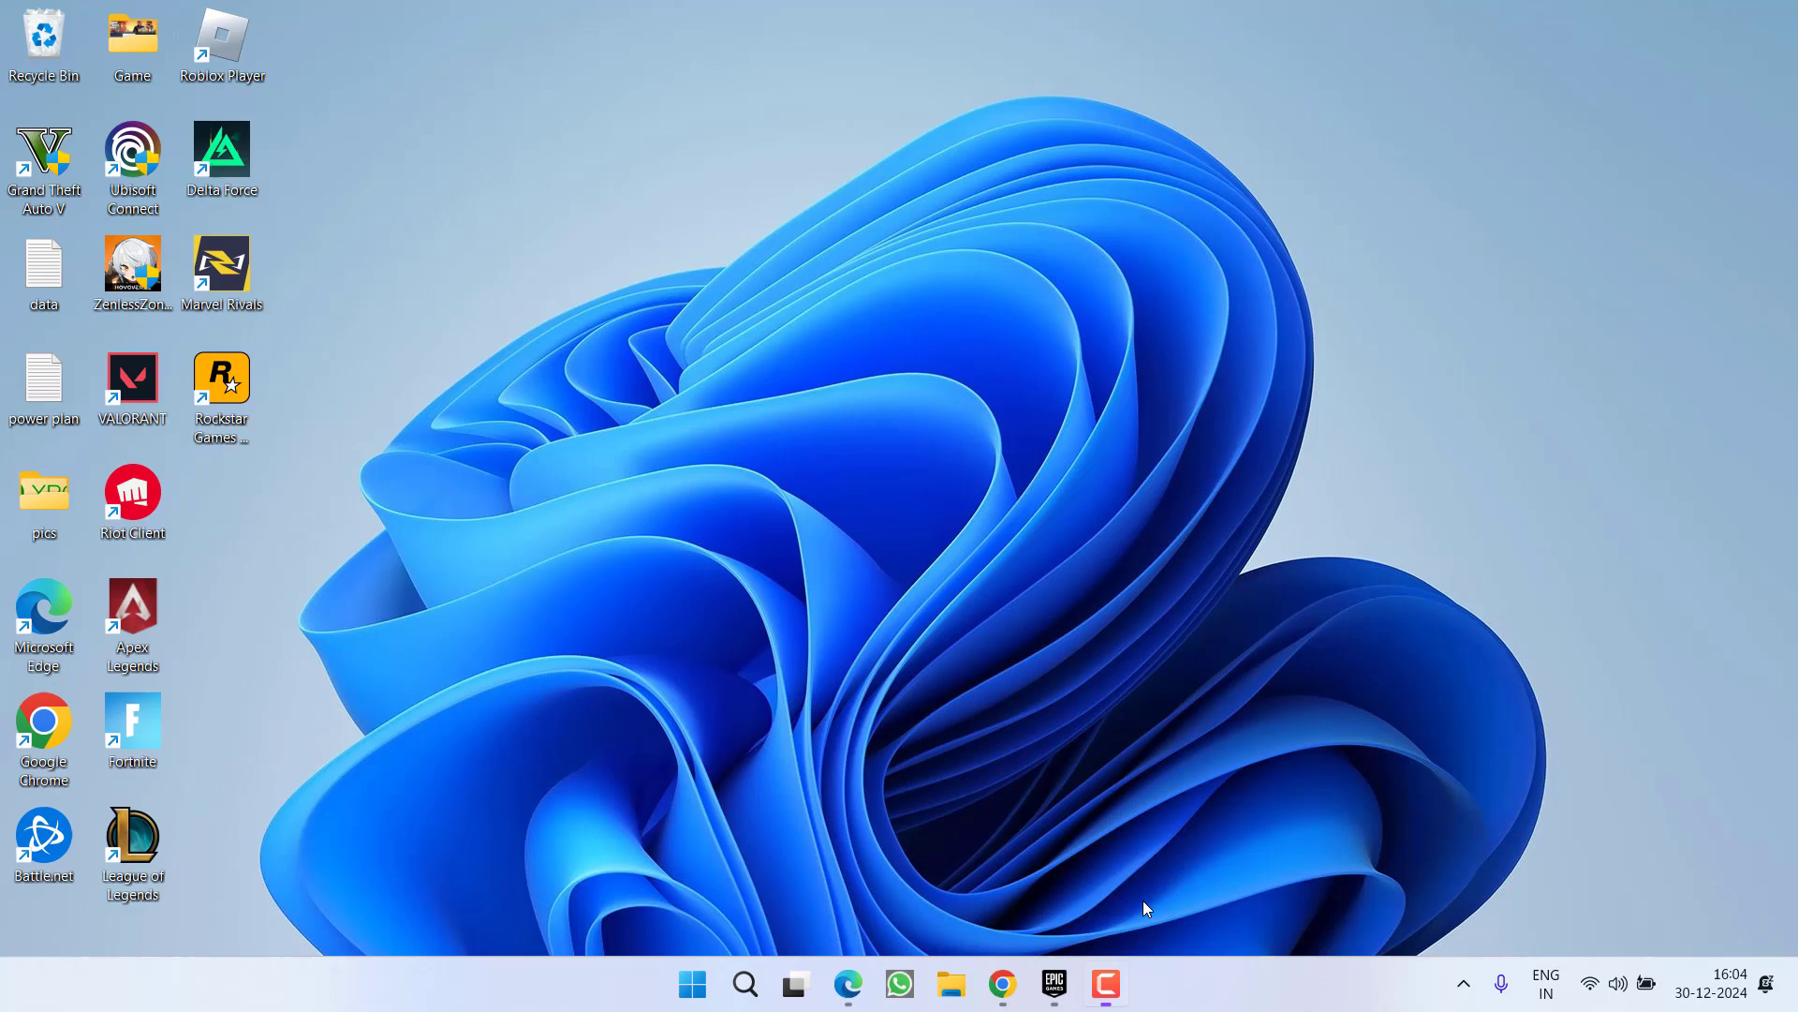
pyautogui.rightClick(1222, 983)
pyautogui.click(1251, 901)
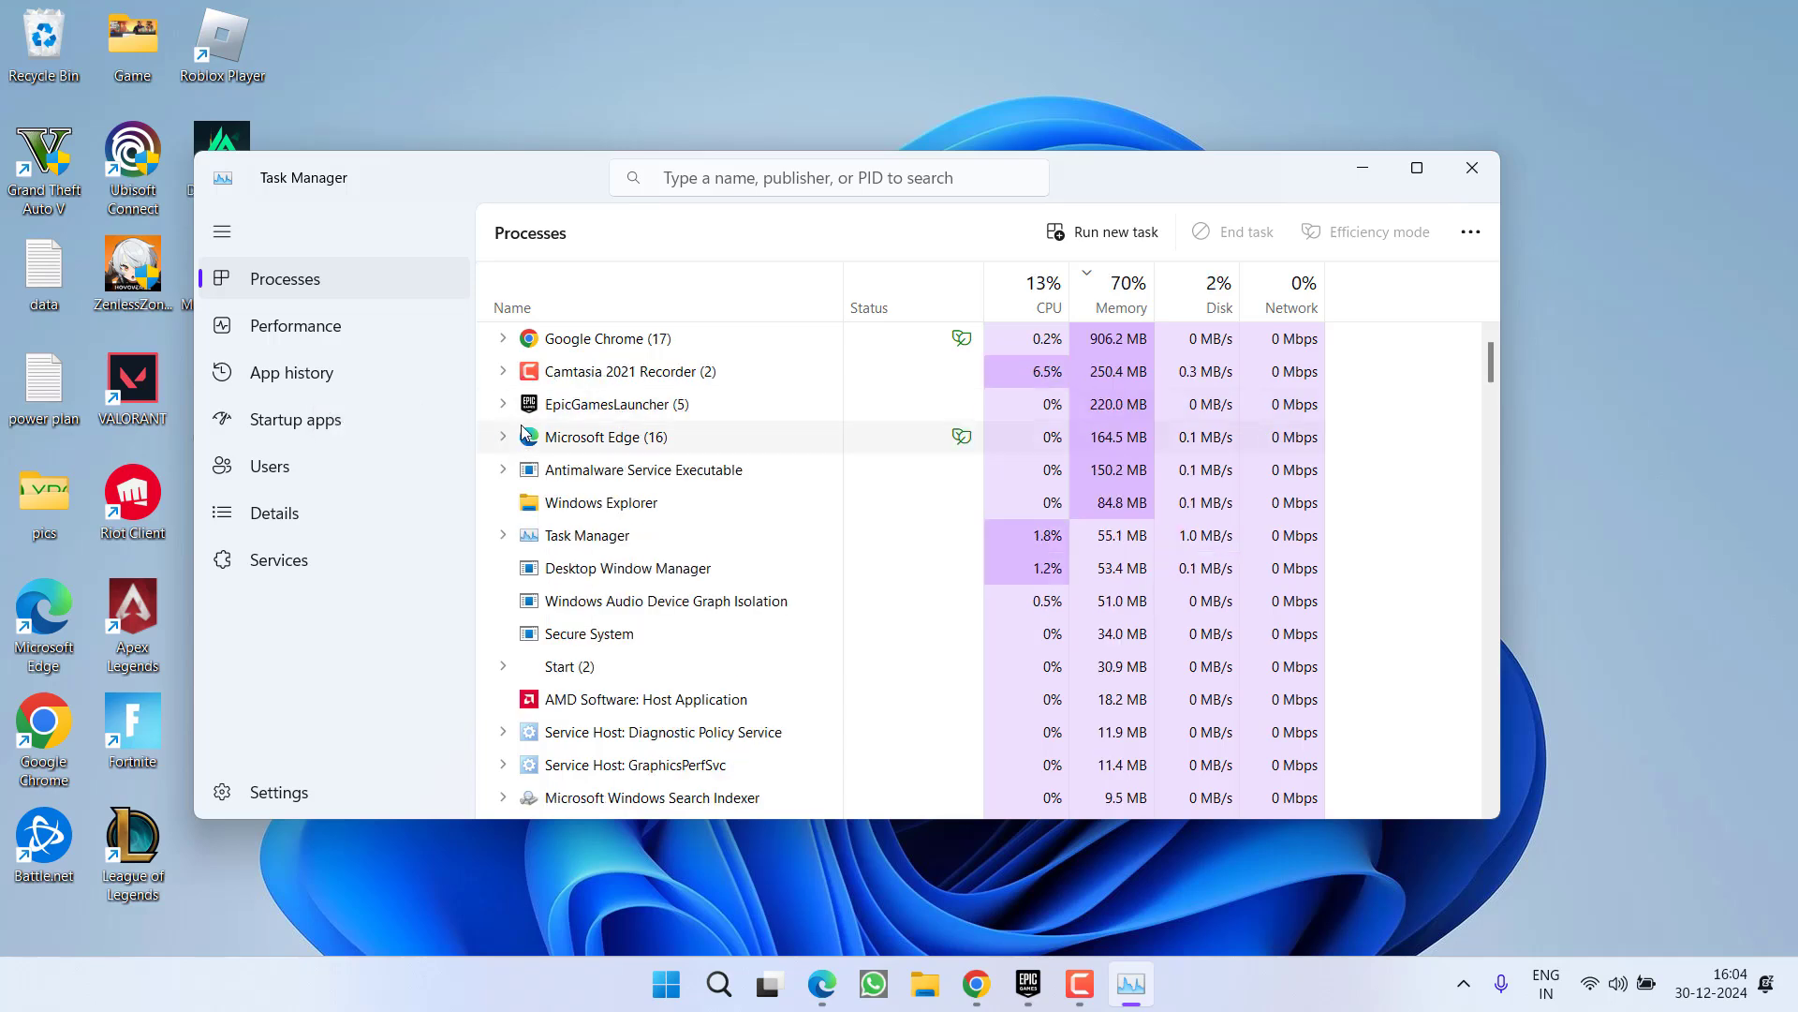
pyautogui.rightClick(627, 410)
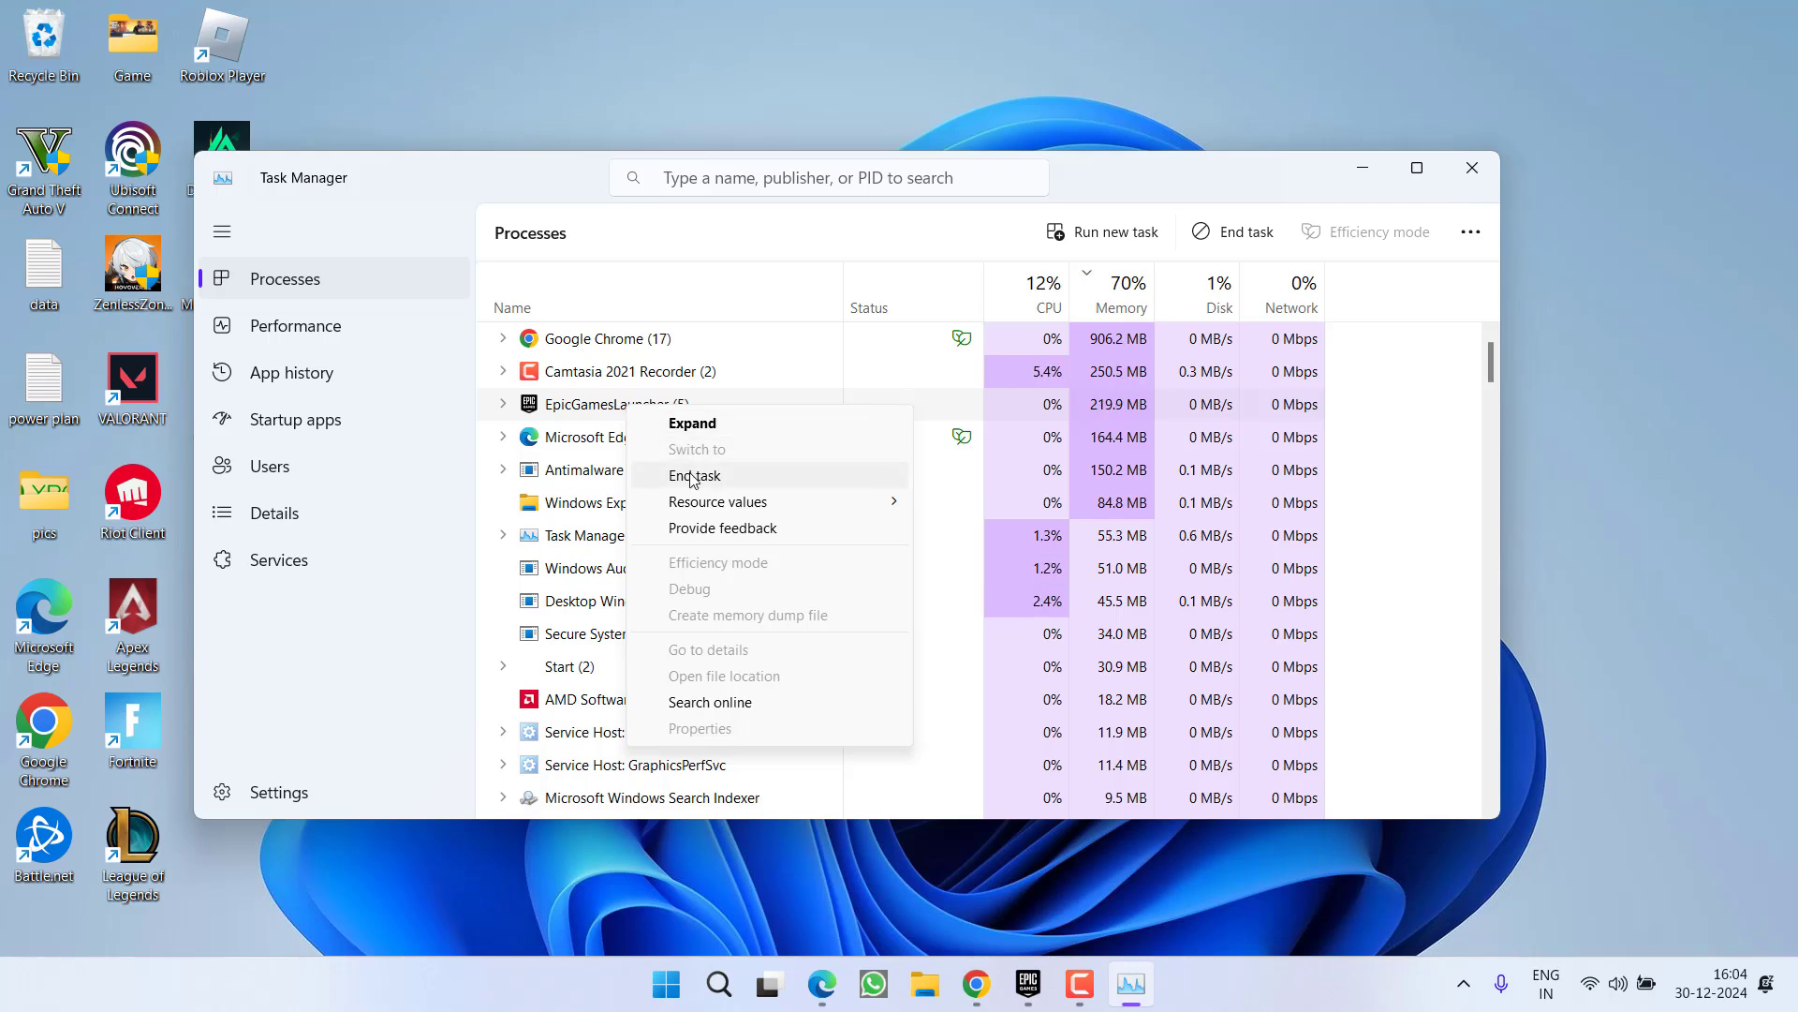
pyautogui.click(1469, 168)
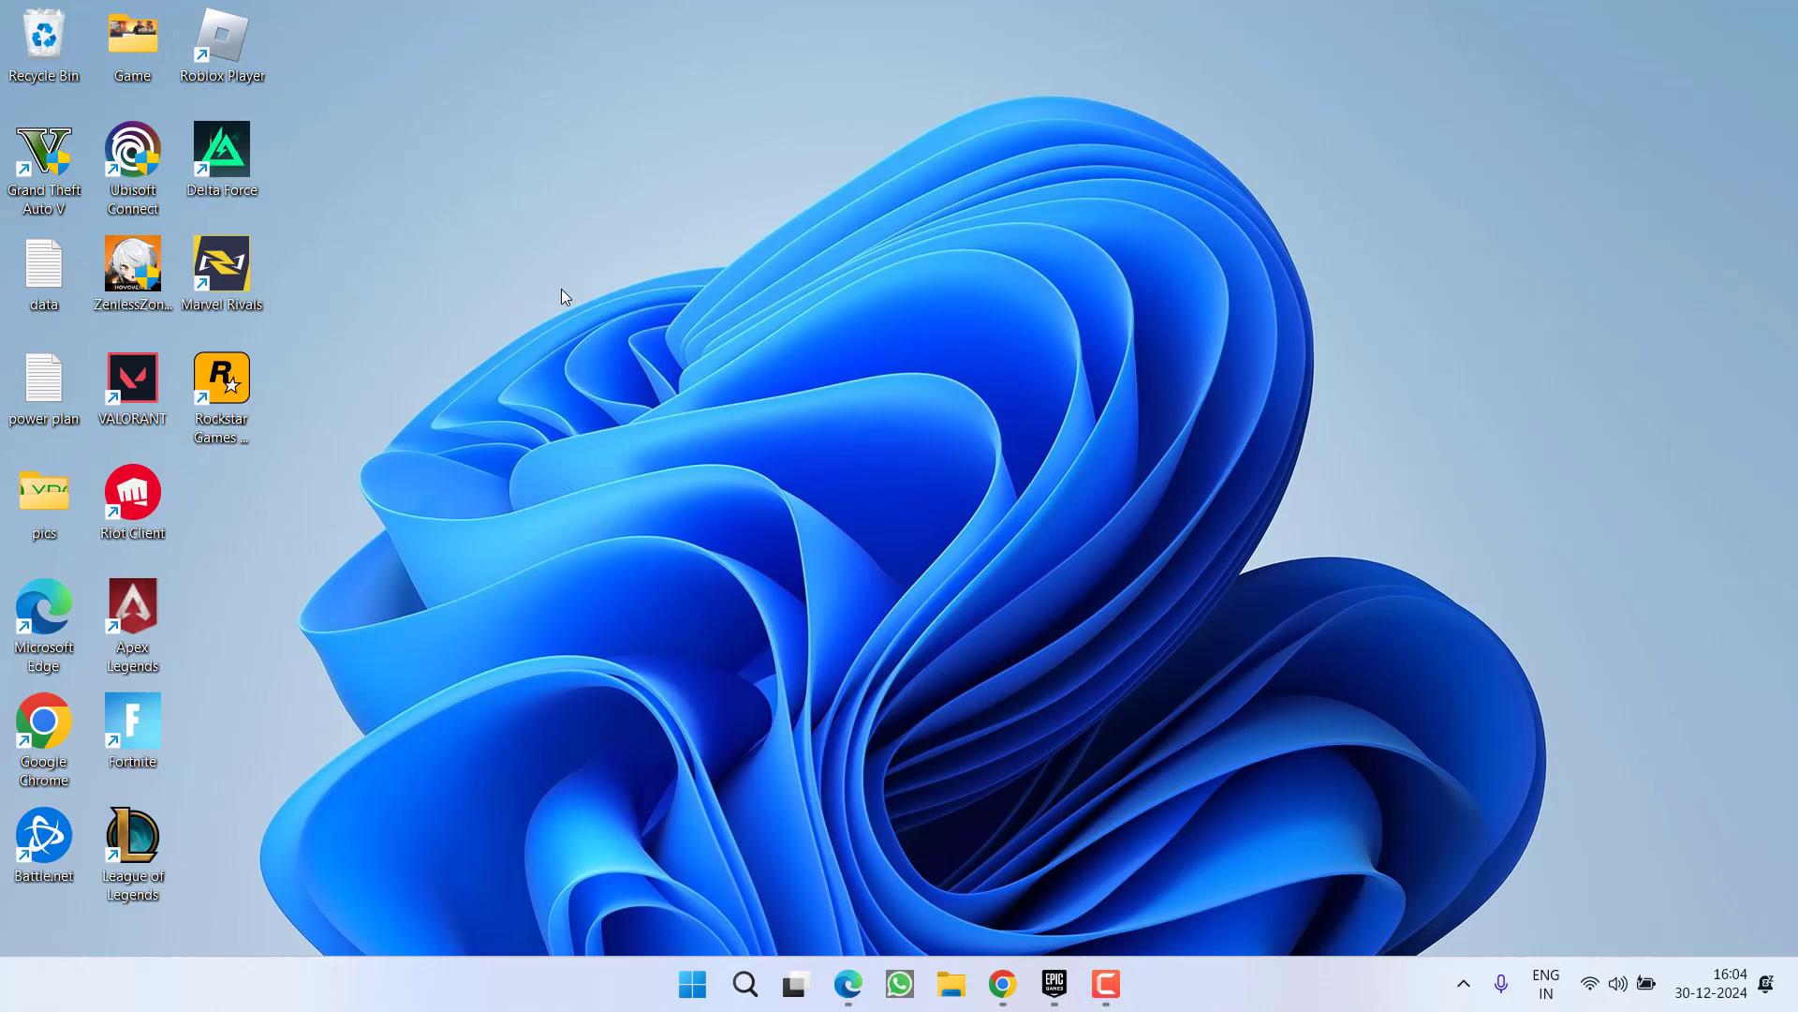
# Step: Delete the BattlEye folder from Rockstar Games\Grand Theft Auto V on drive F: and close the folder window
pyautogui.press('super+e')
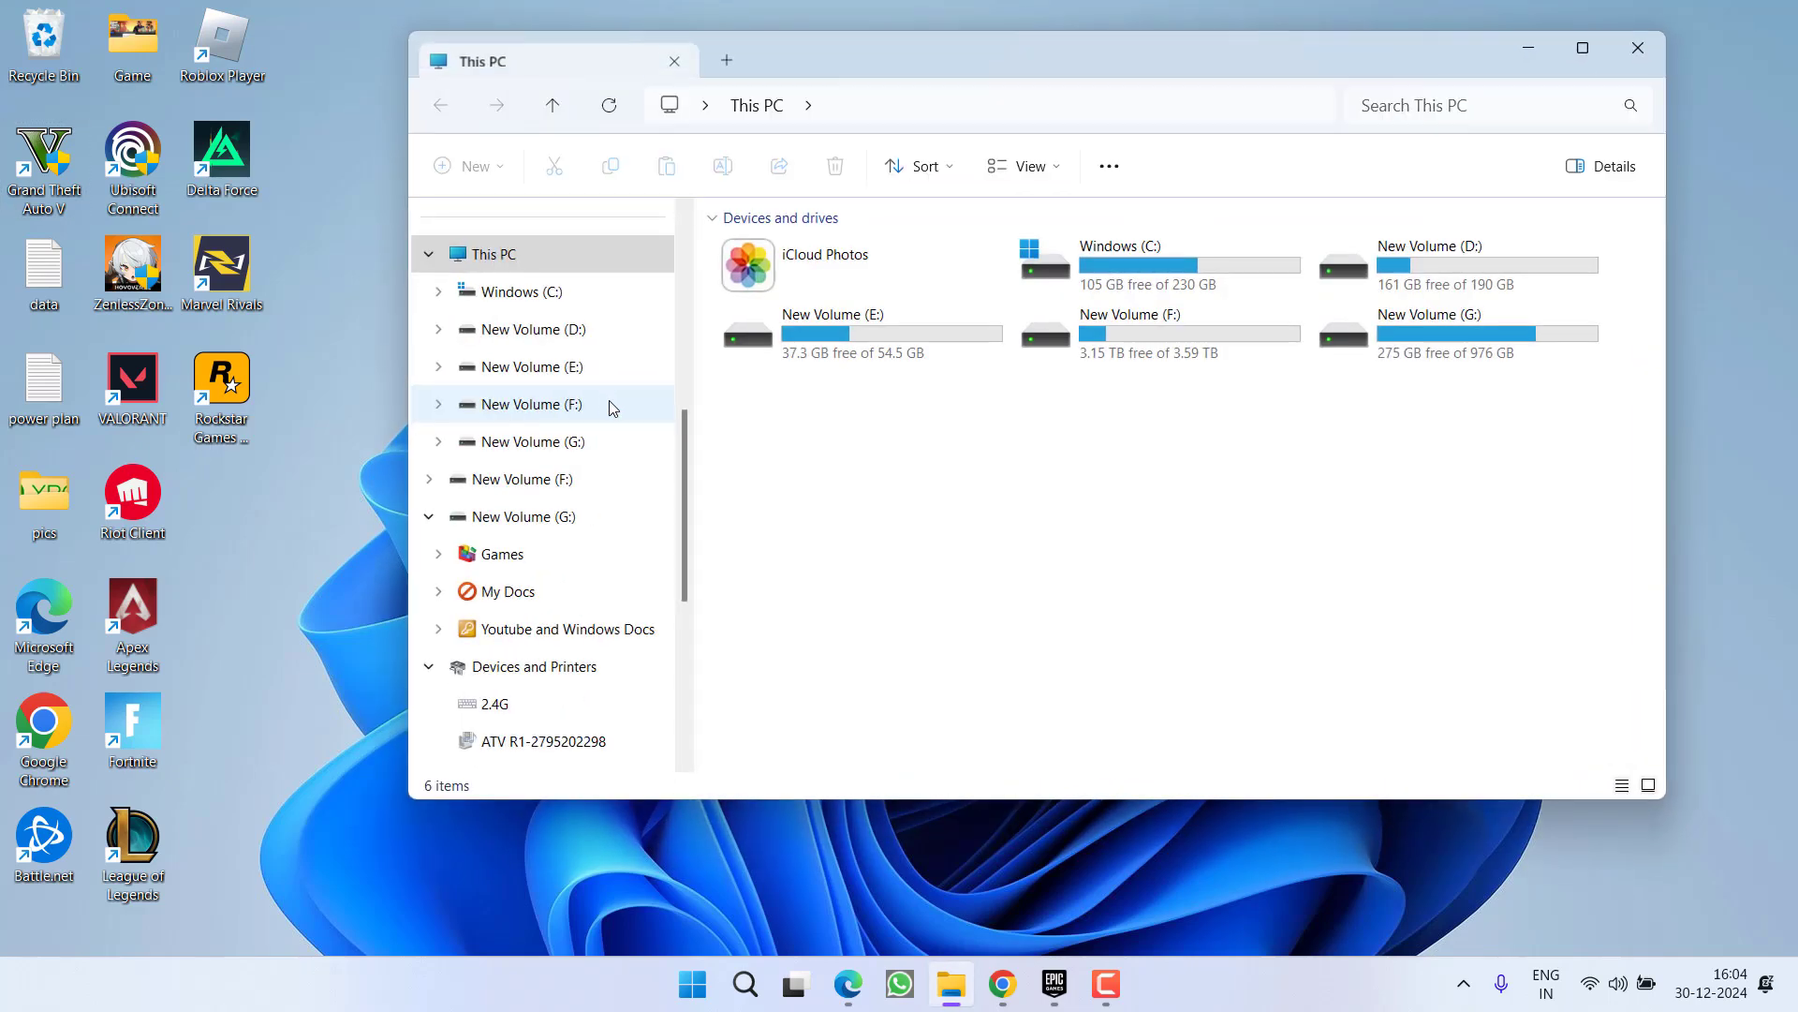
pyautogui.doubleClick(1145, 345)
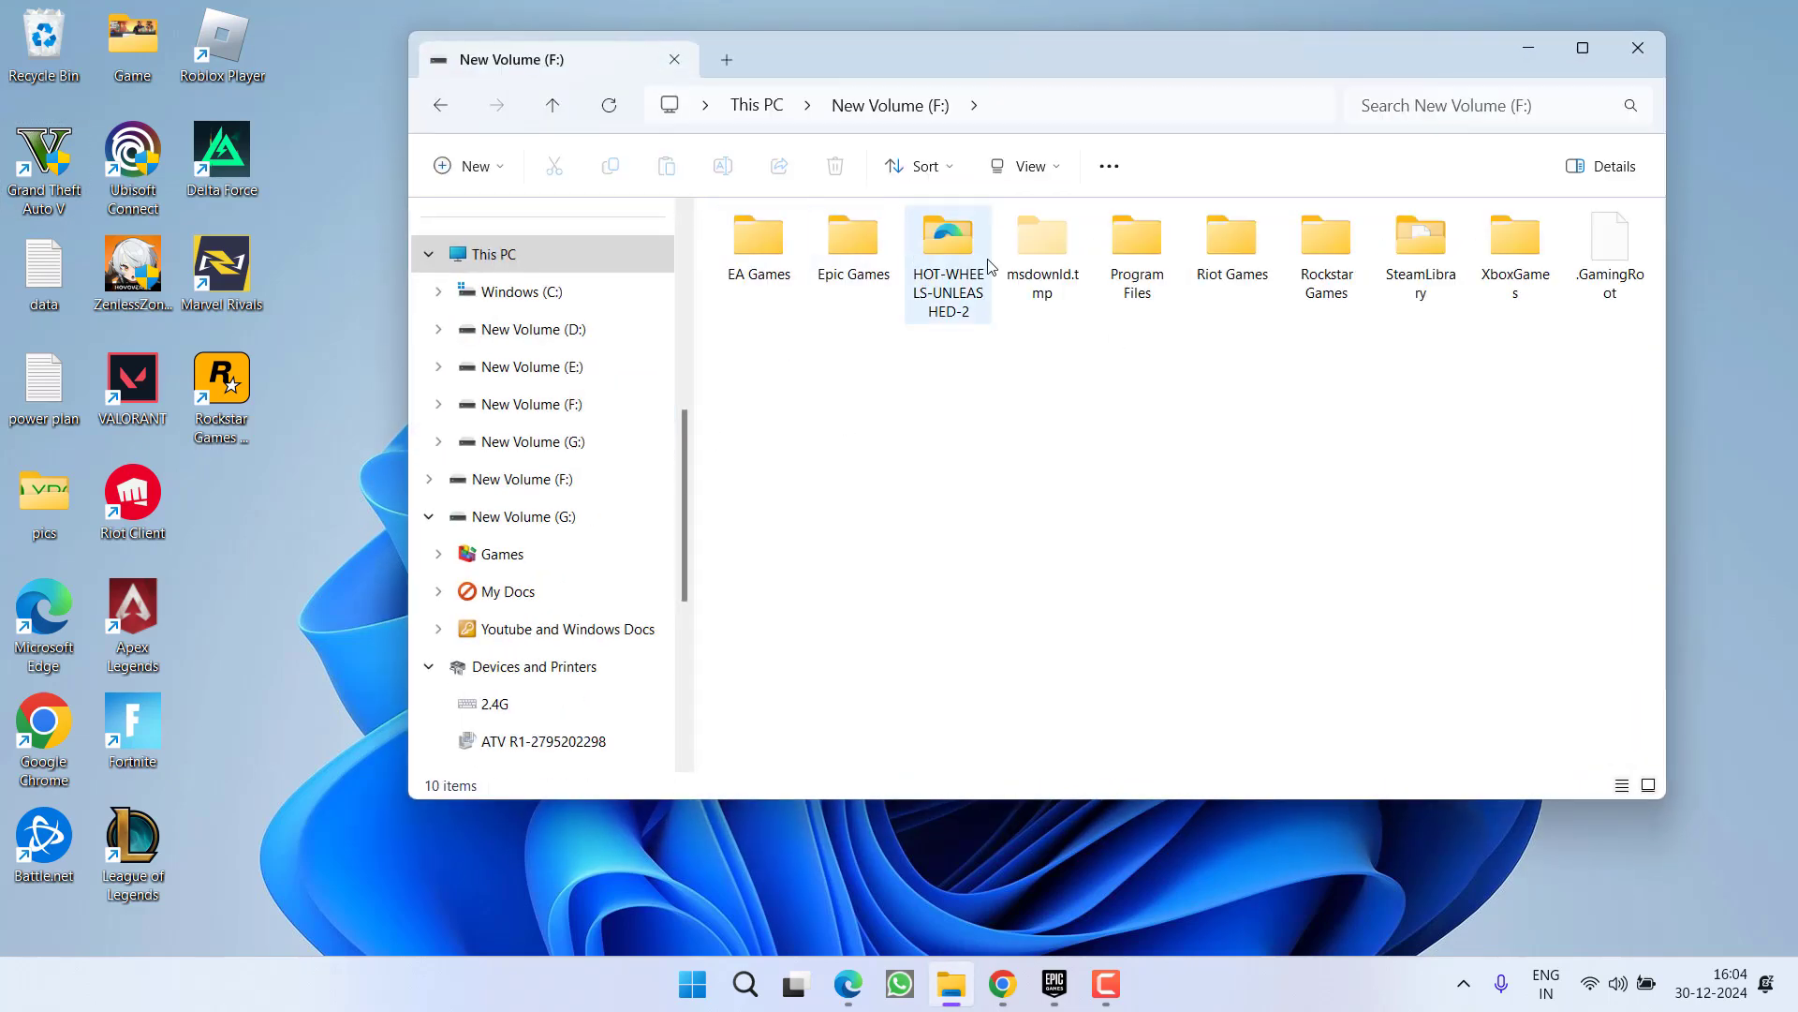
pyautogui.doubleClick(1341, 251)
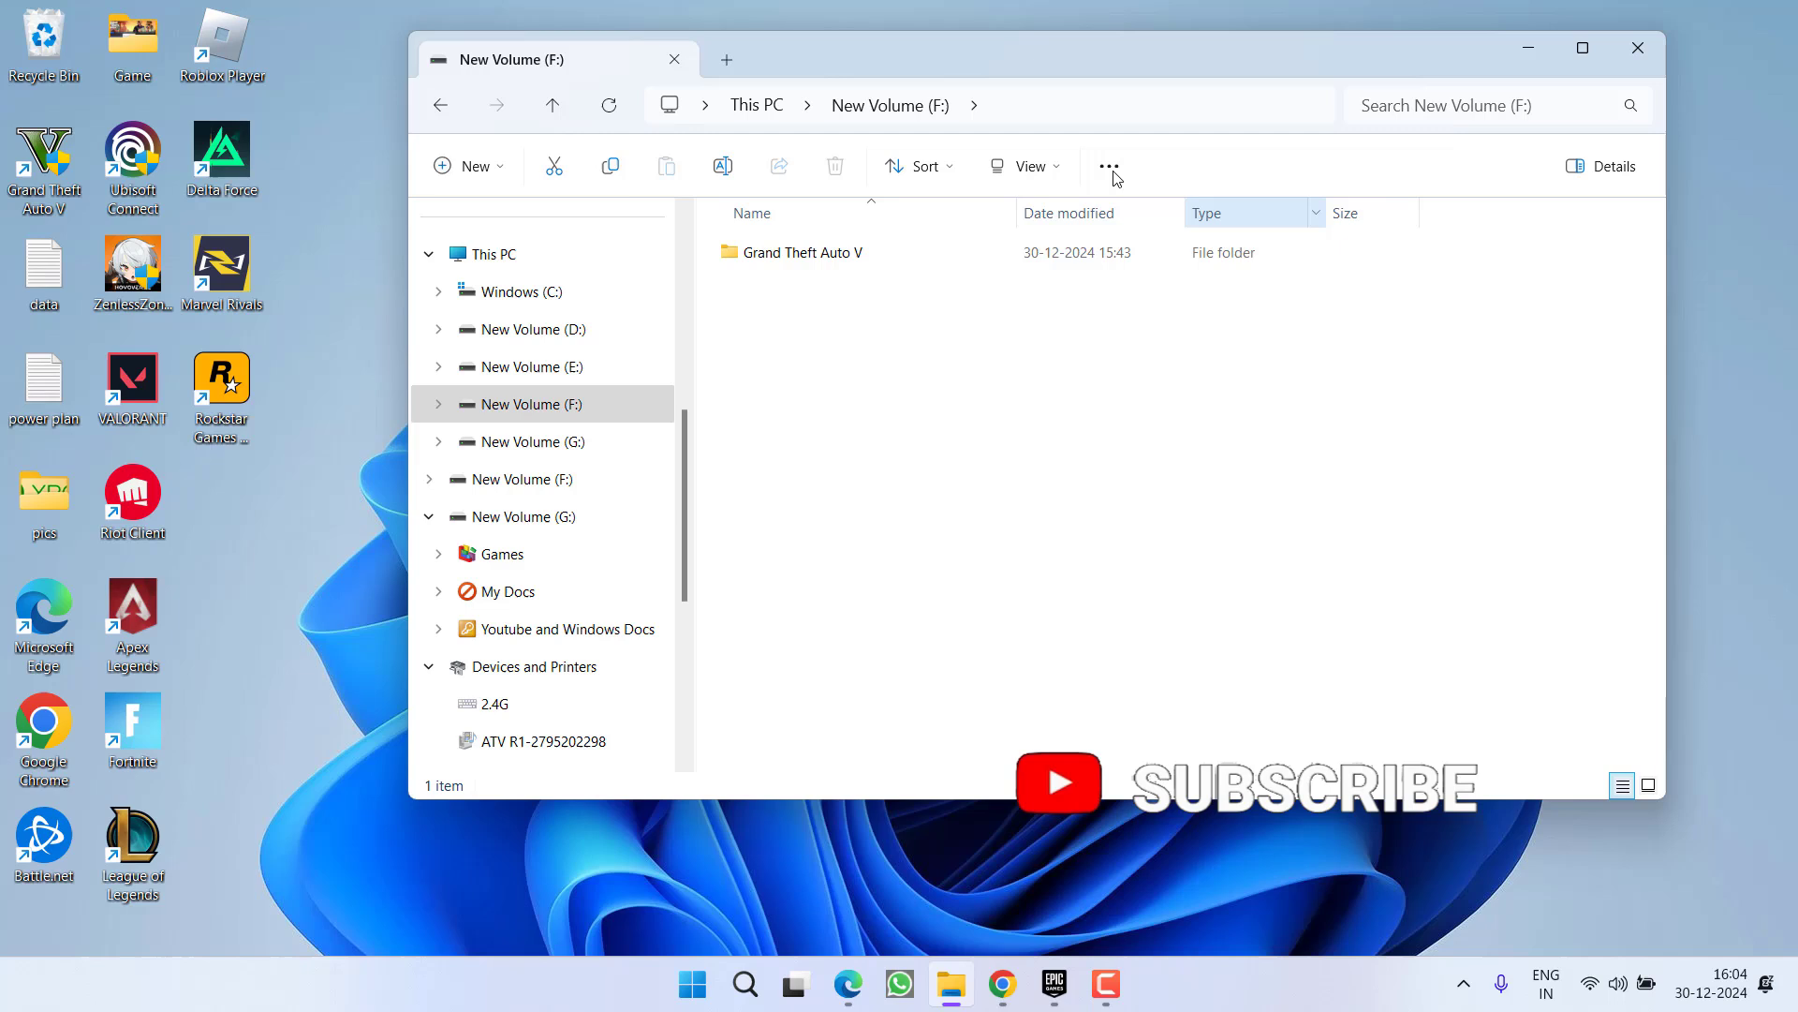
pyautogui.doubleClick(832, 261)
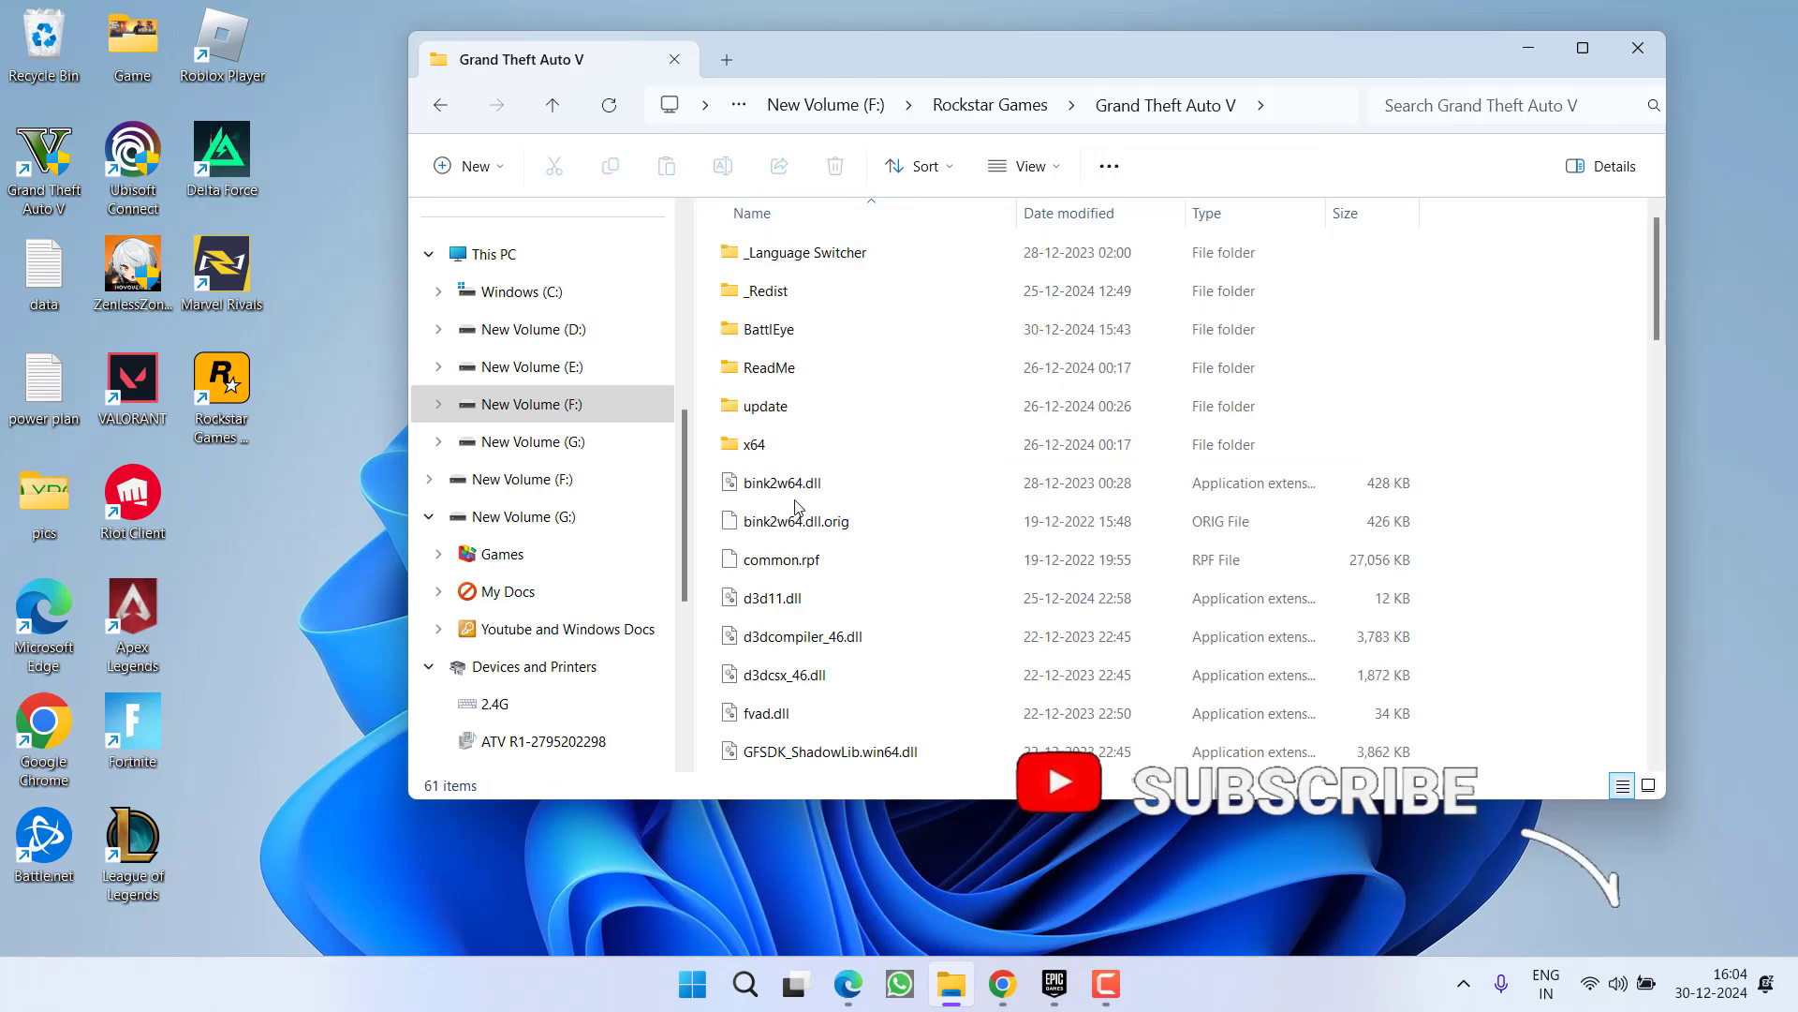
pyautogui.rightClick(763, 330)
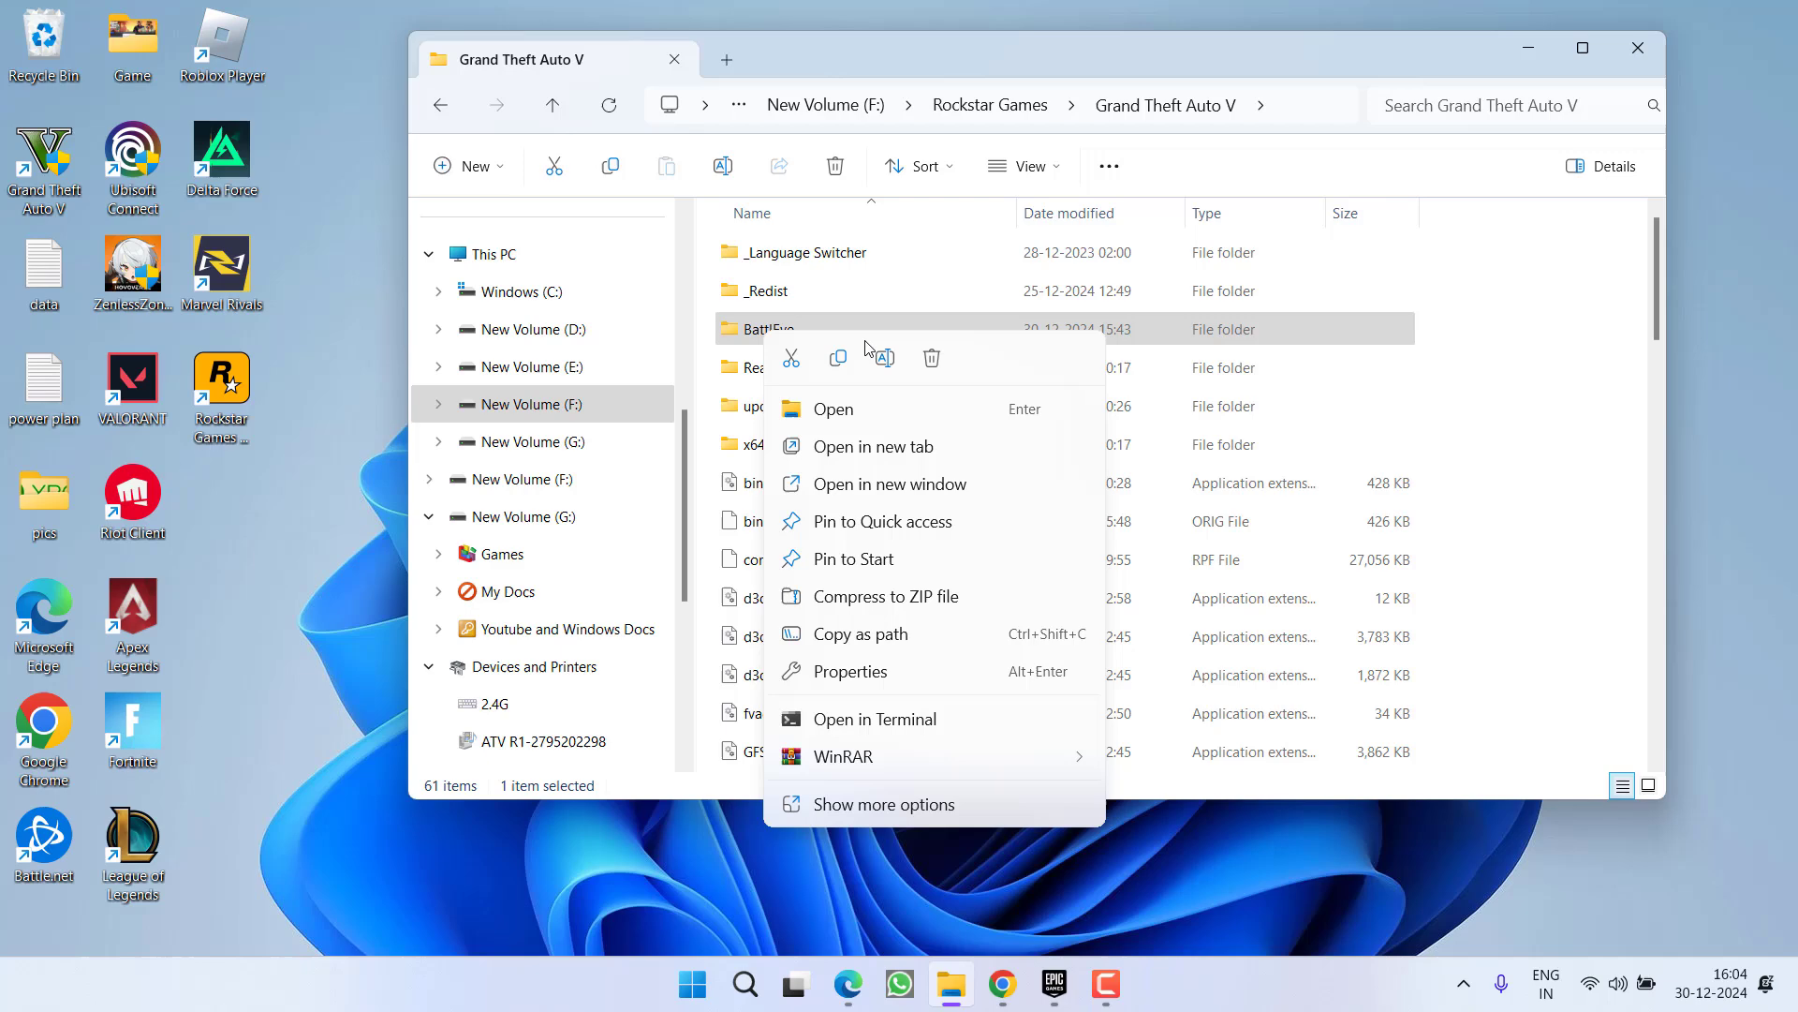
pyautogui.click(932, 360)
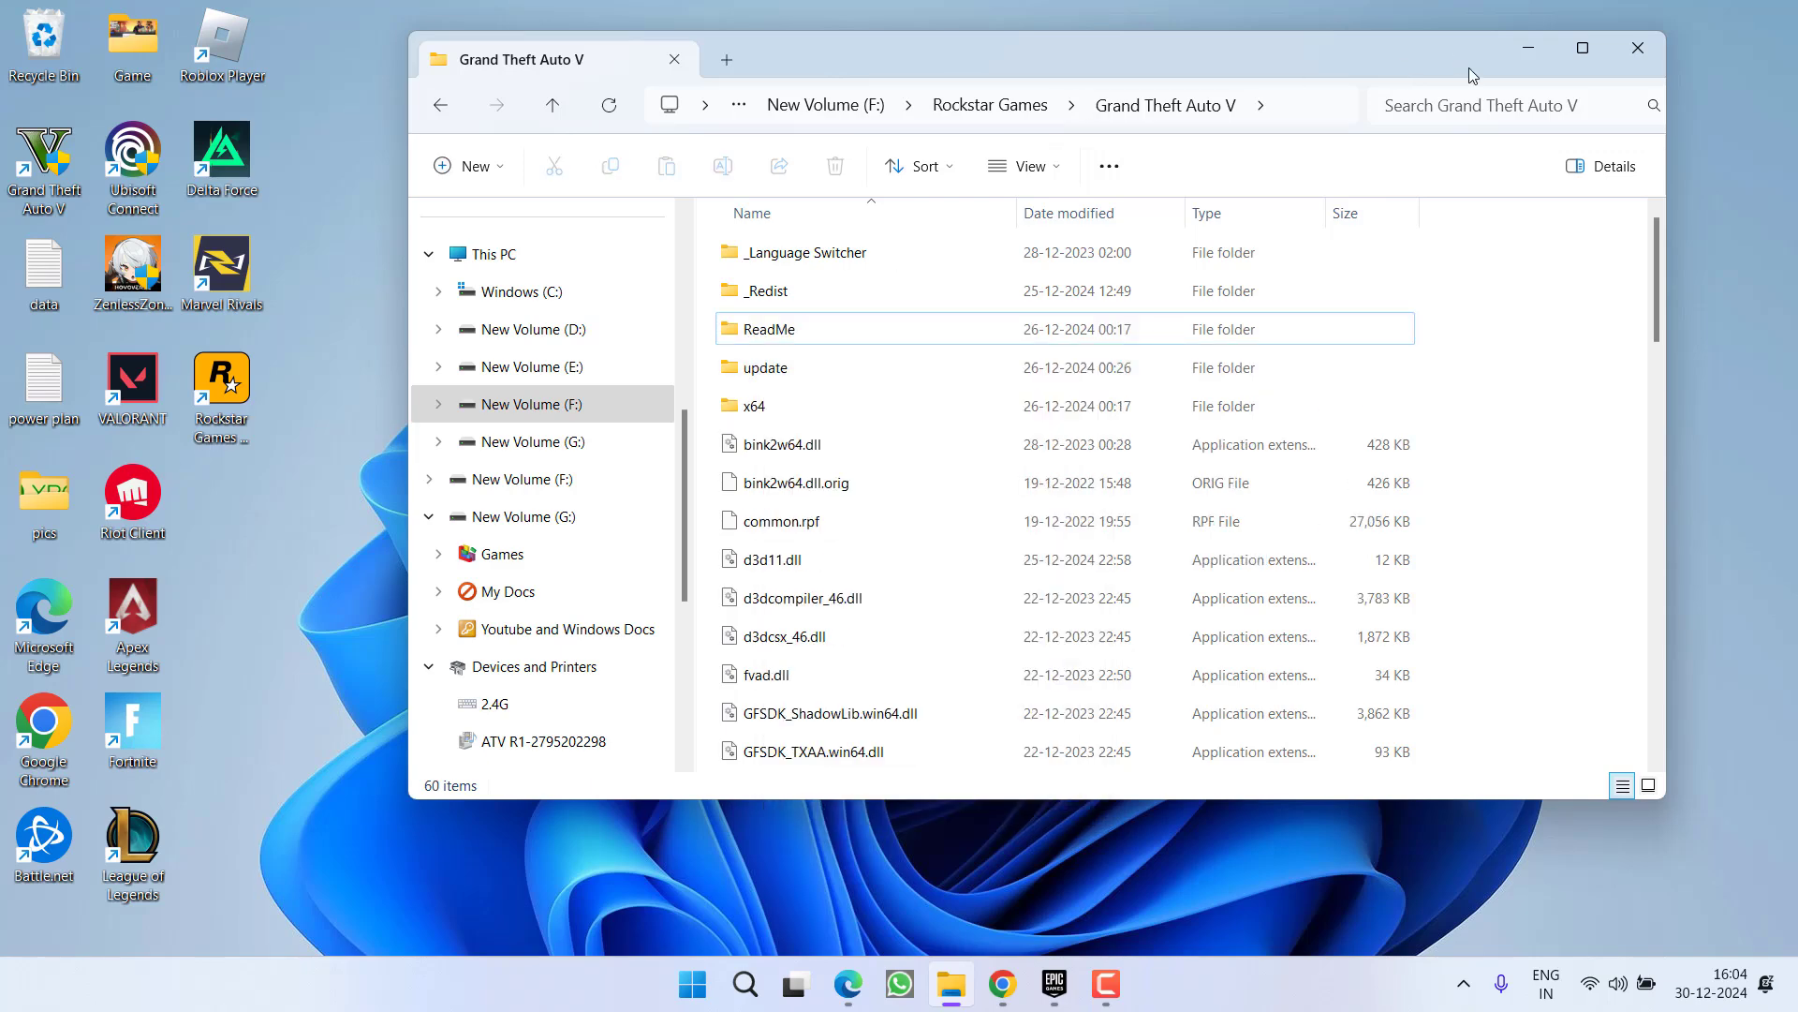
pyautogui.click(1639, 37)
# Step: Delete the Launcher and Social Club folders from Documents\Rockstar Games and minimize the folder window
pyautogui.press('super+e')
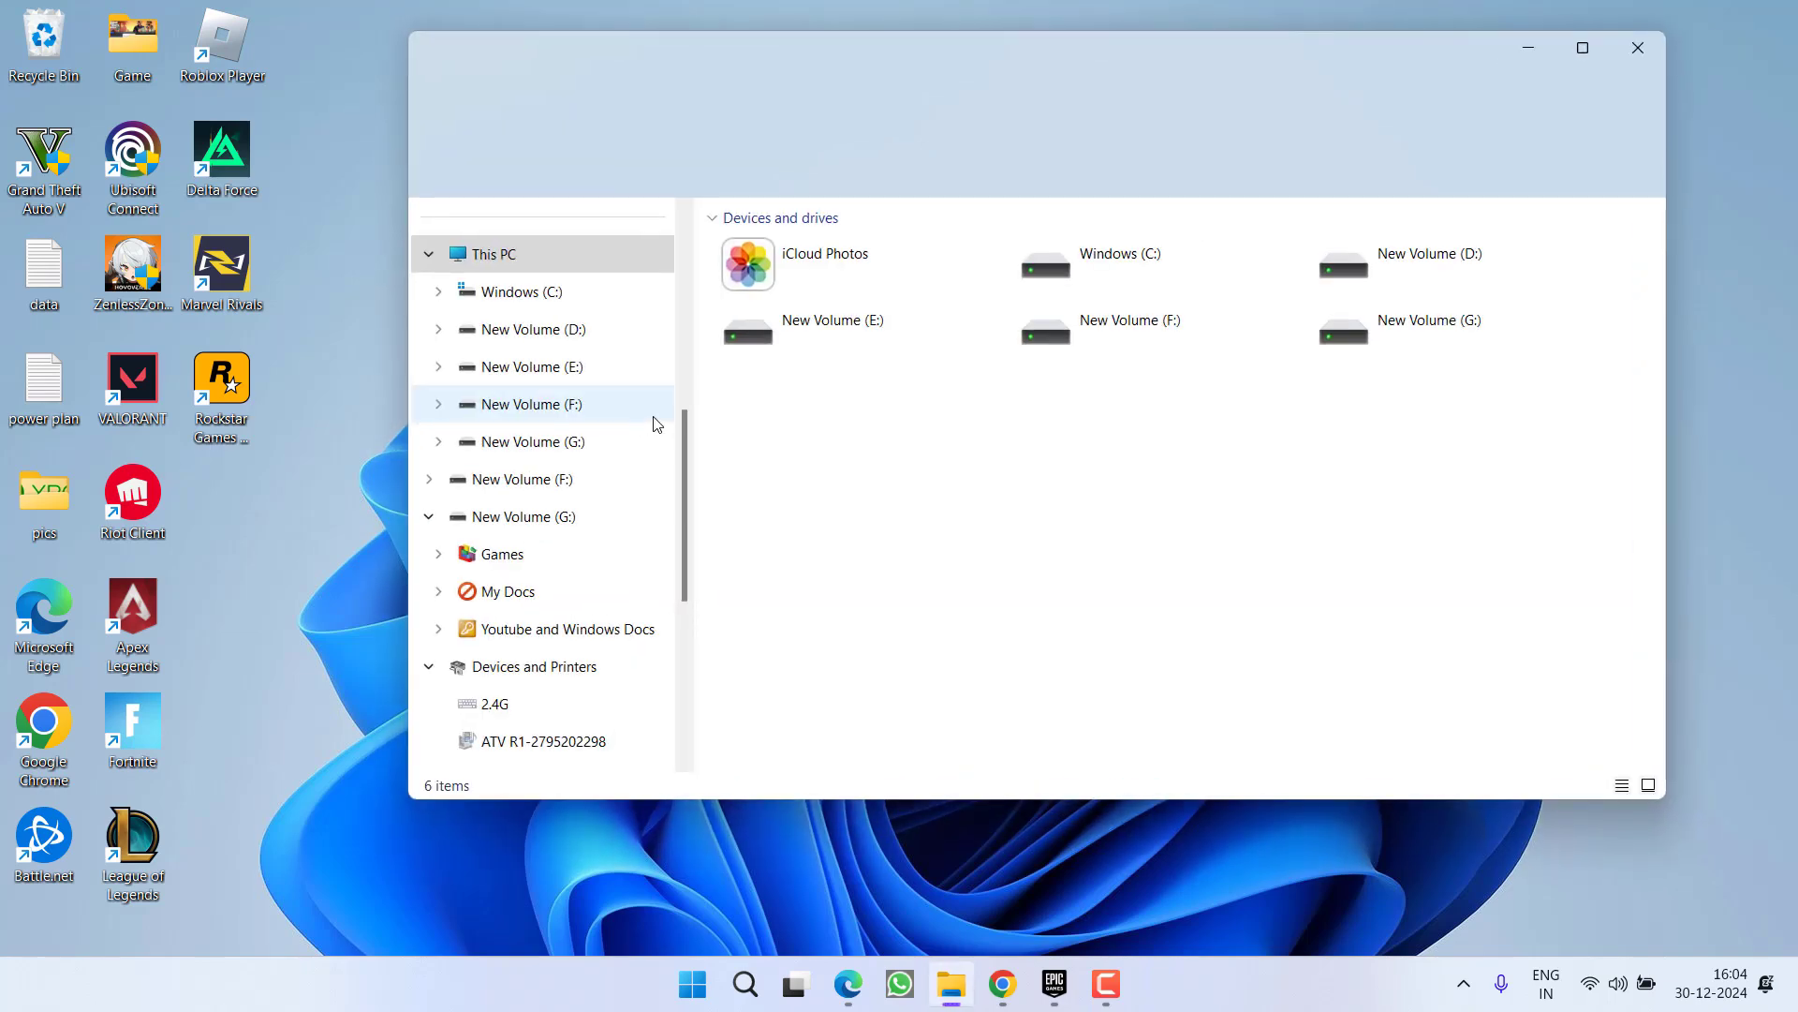
pyautogui.scroll(5, 558, 422)
pyautogui.click(511, 409)
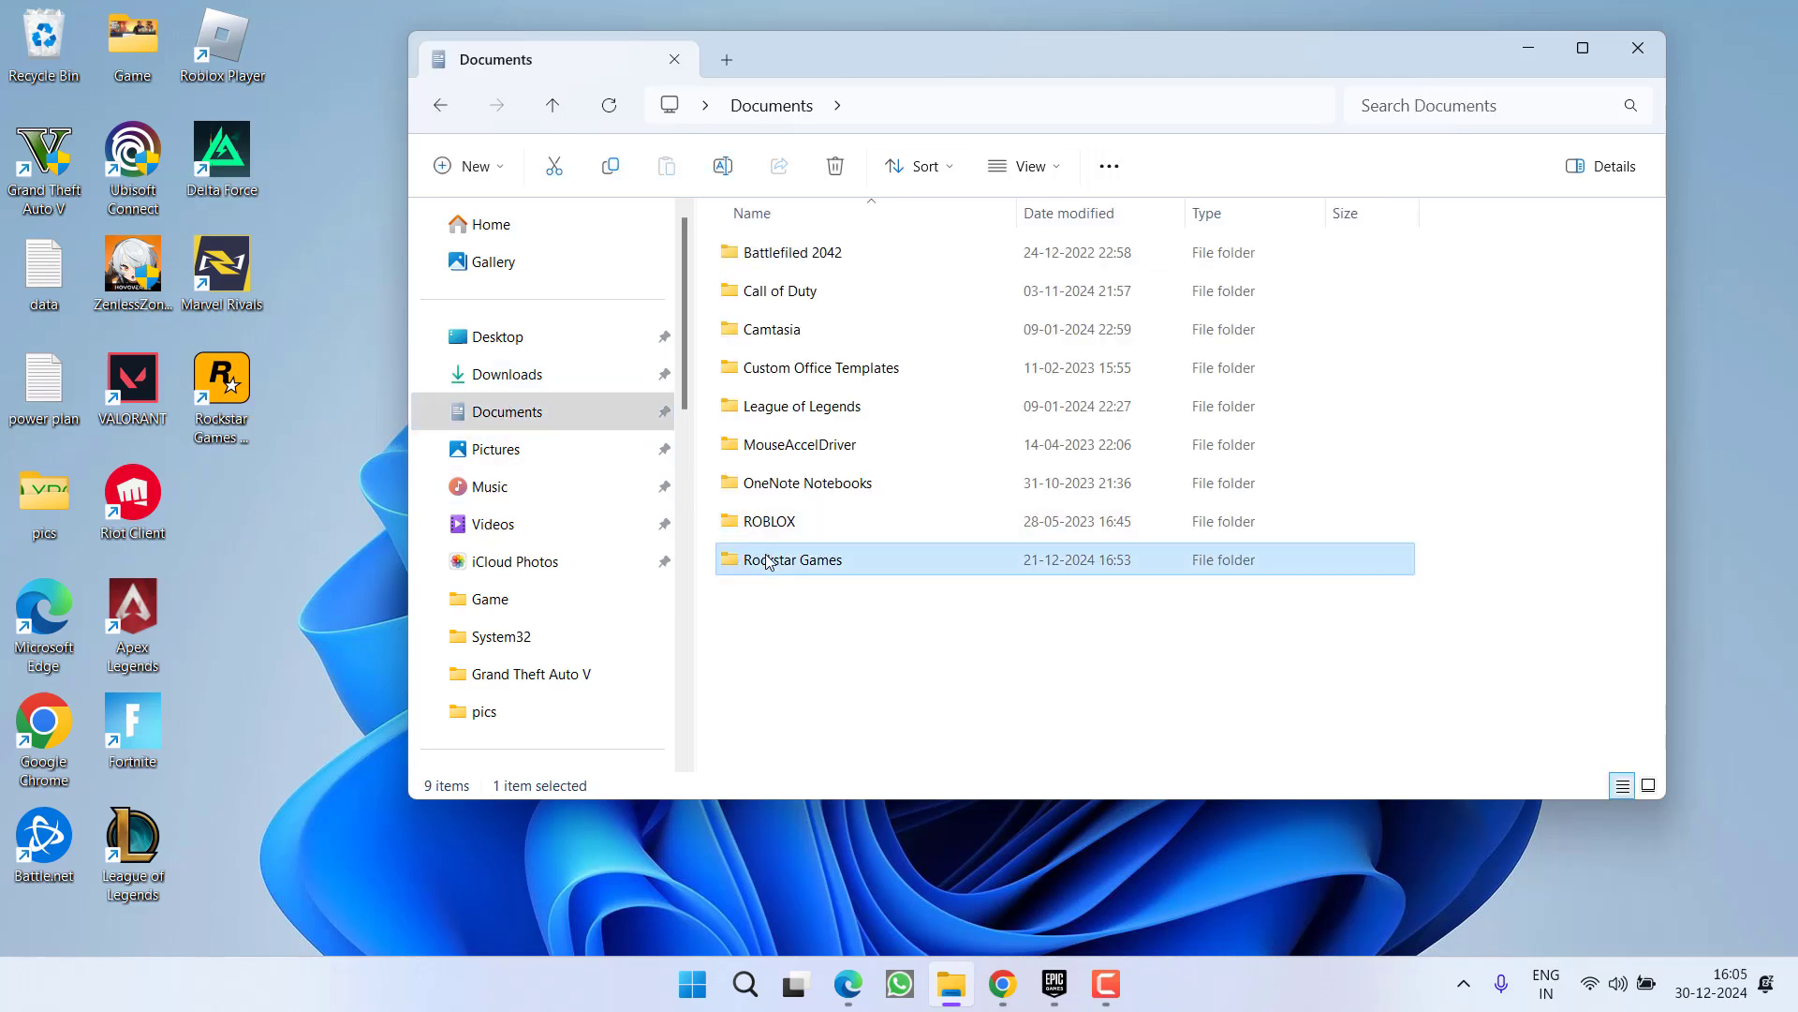
pyautogui.doubleClick(766, 562)
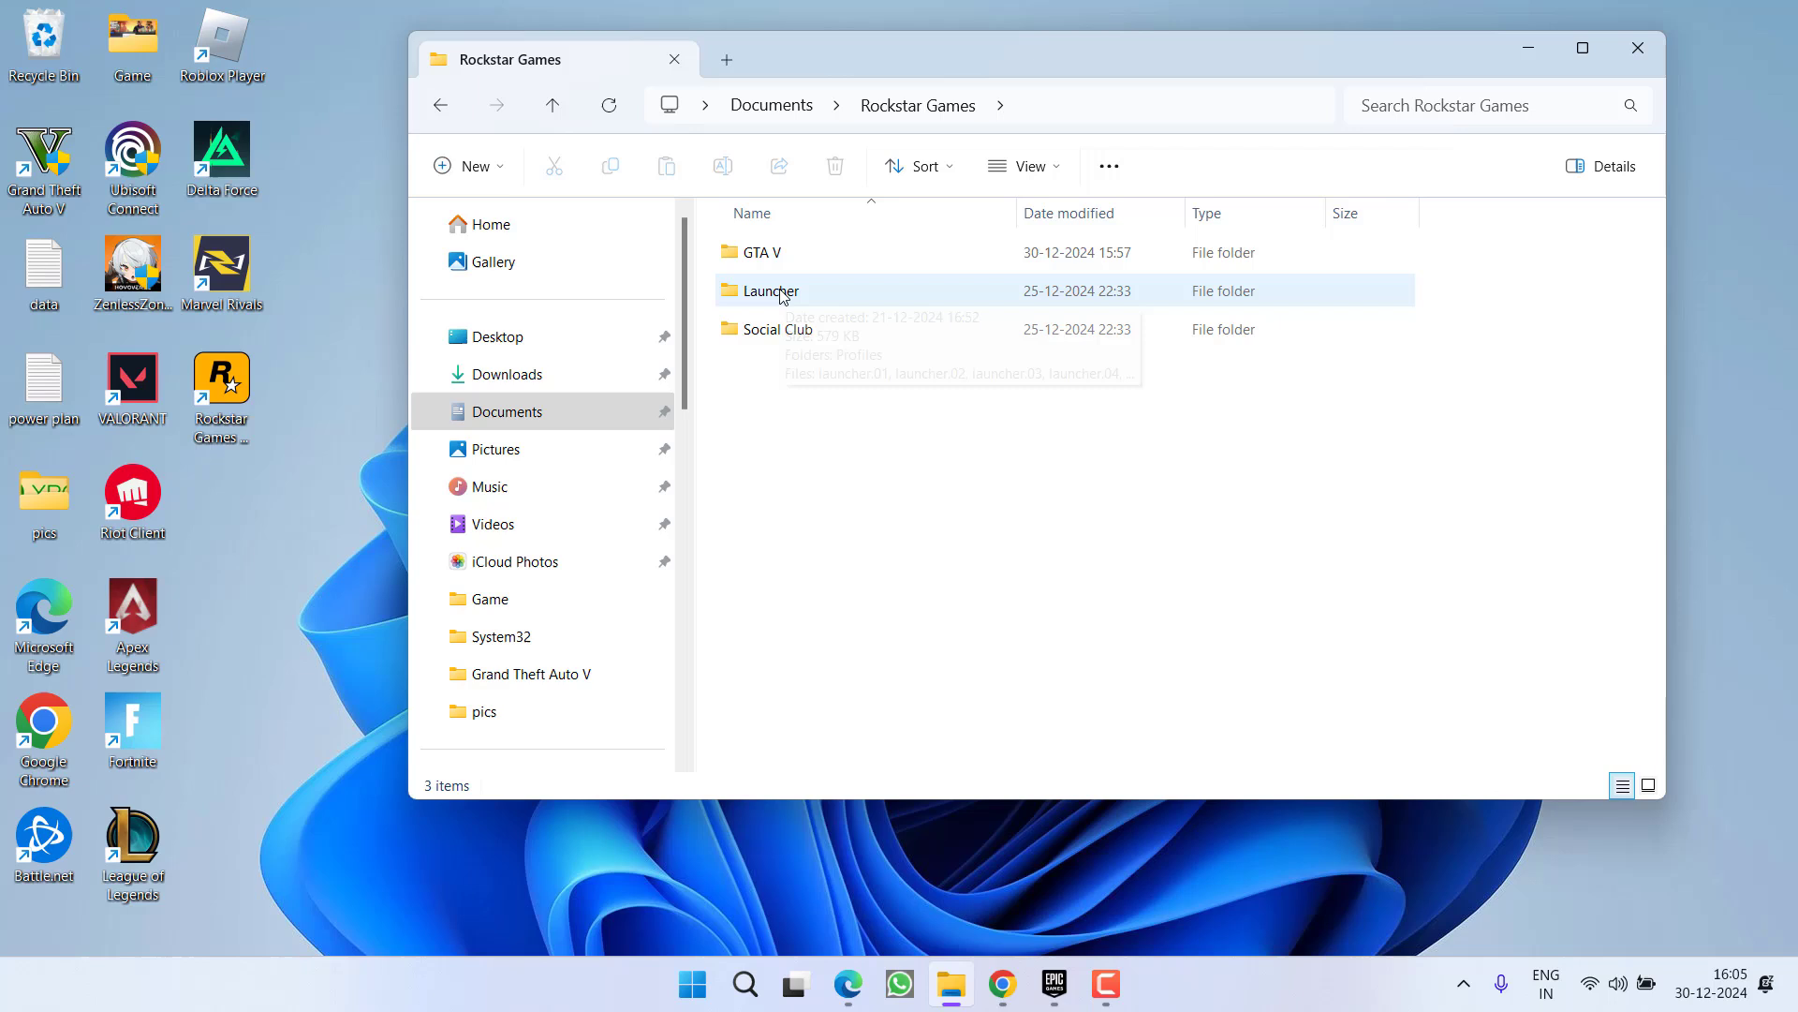
pyautogui.click(763, 330)
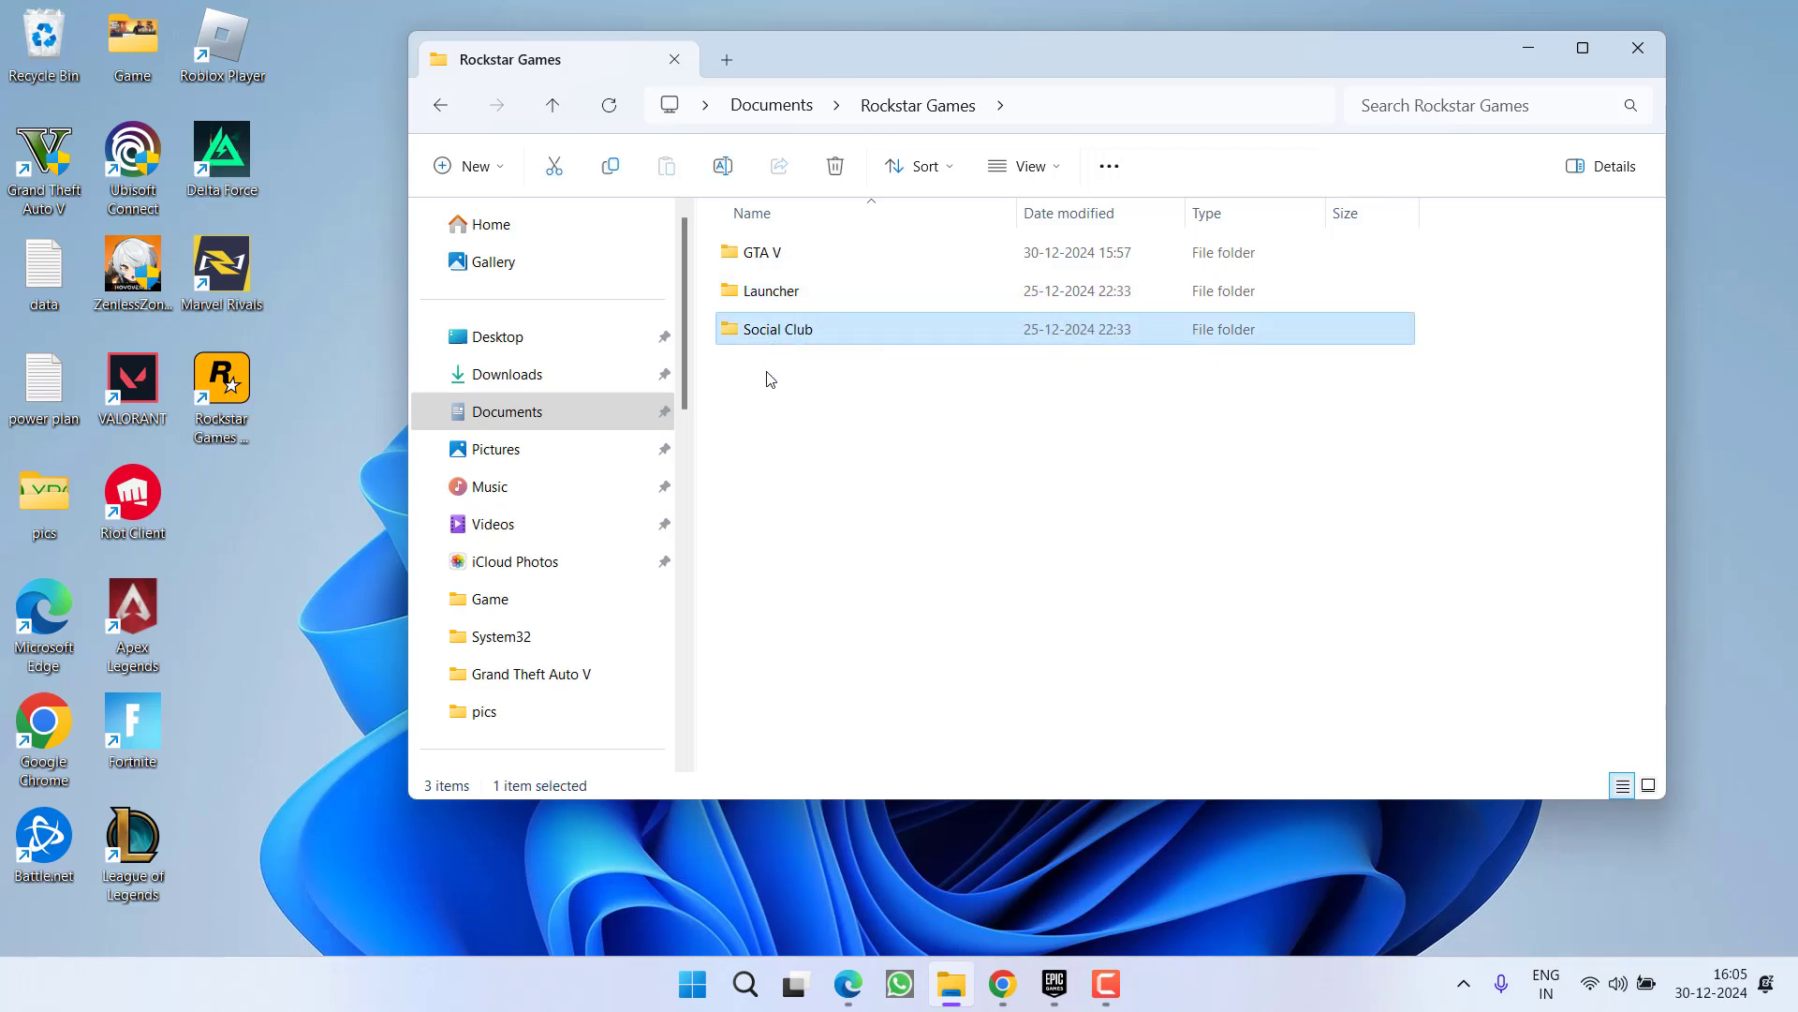
pyautogui.keyDown('ctrl'); pyautogui.click(761, 296); pyautogui.keyUp('ctrl')
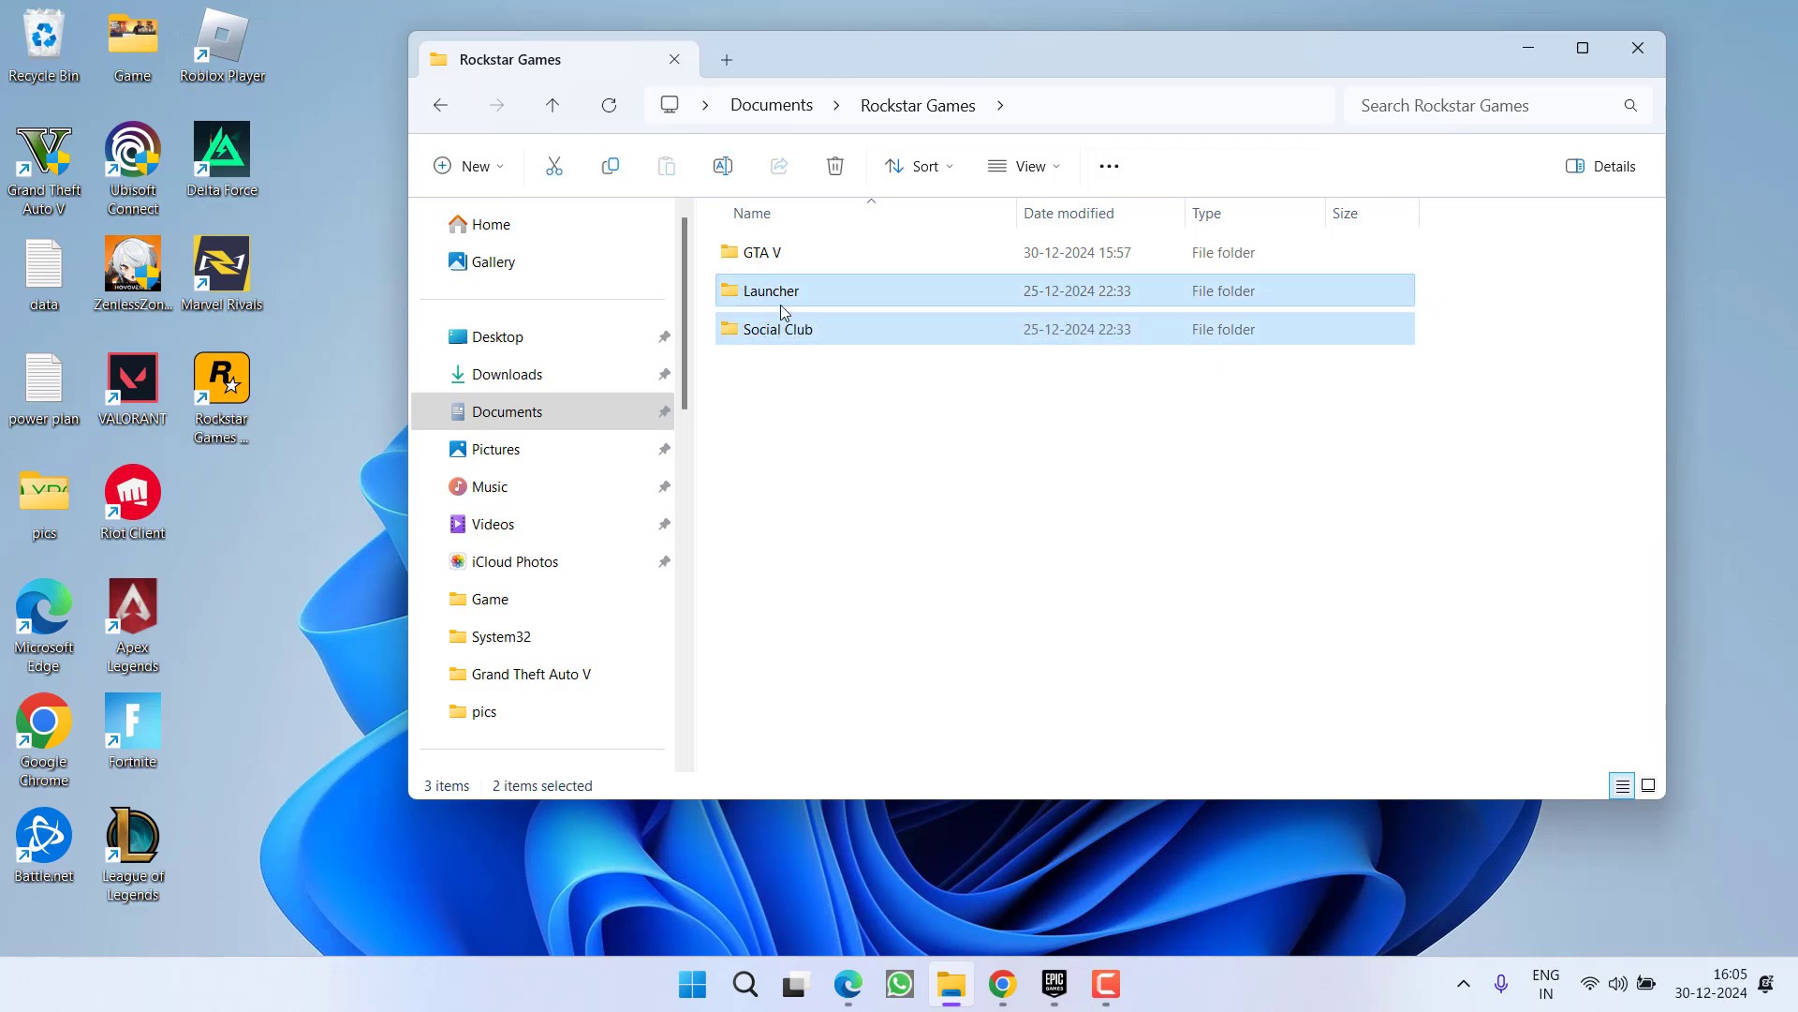
pyautogui.rightClick(784, 335)
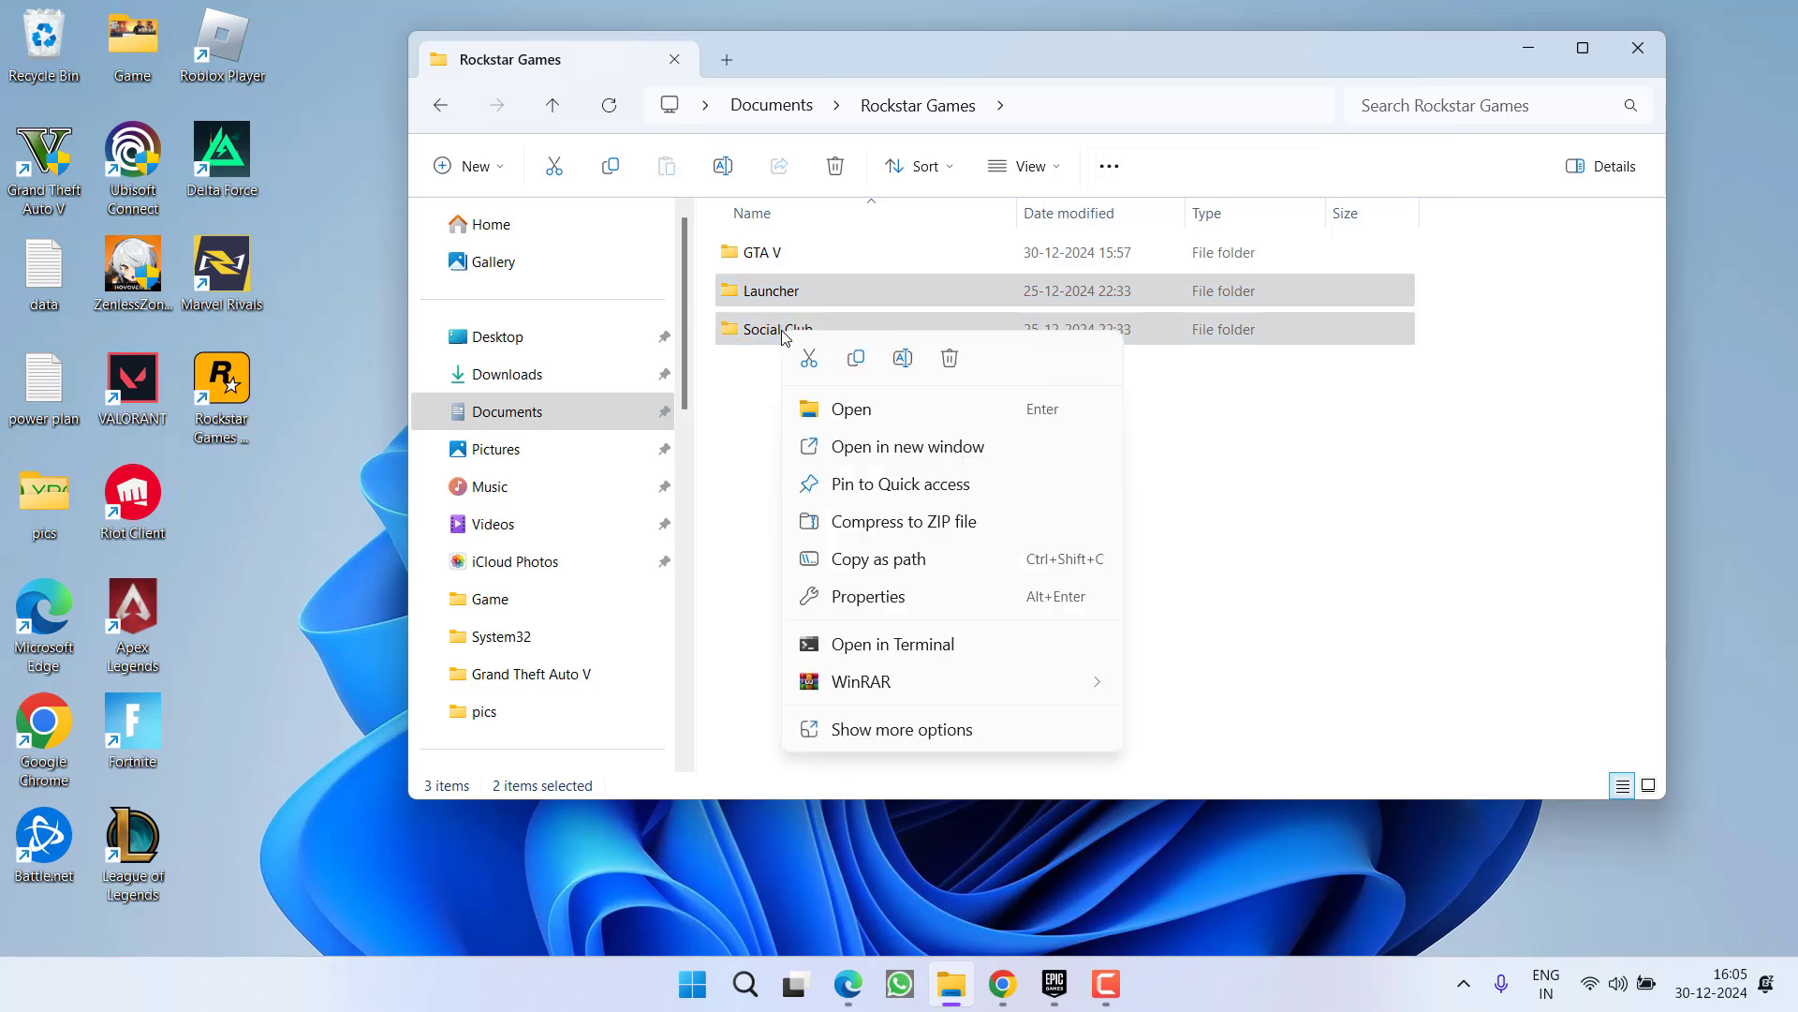
pyautogui.click(948, 363)
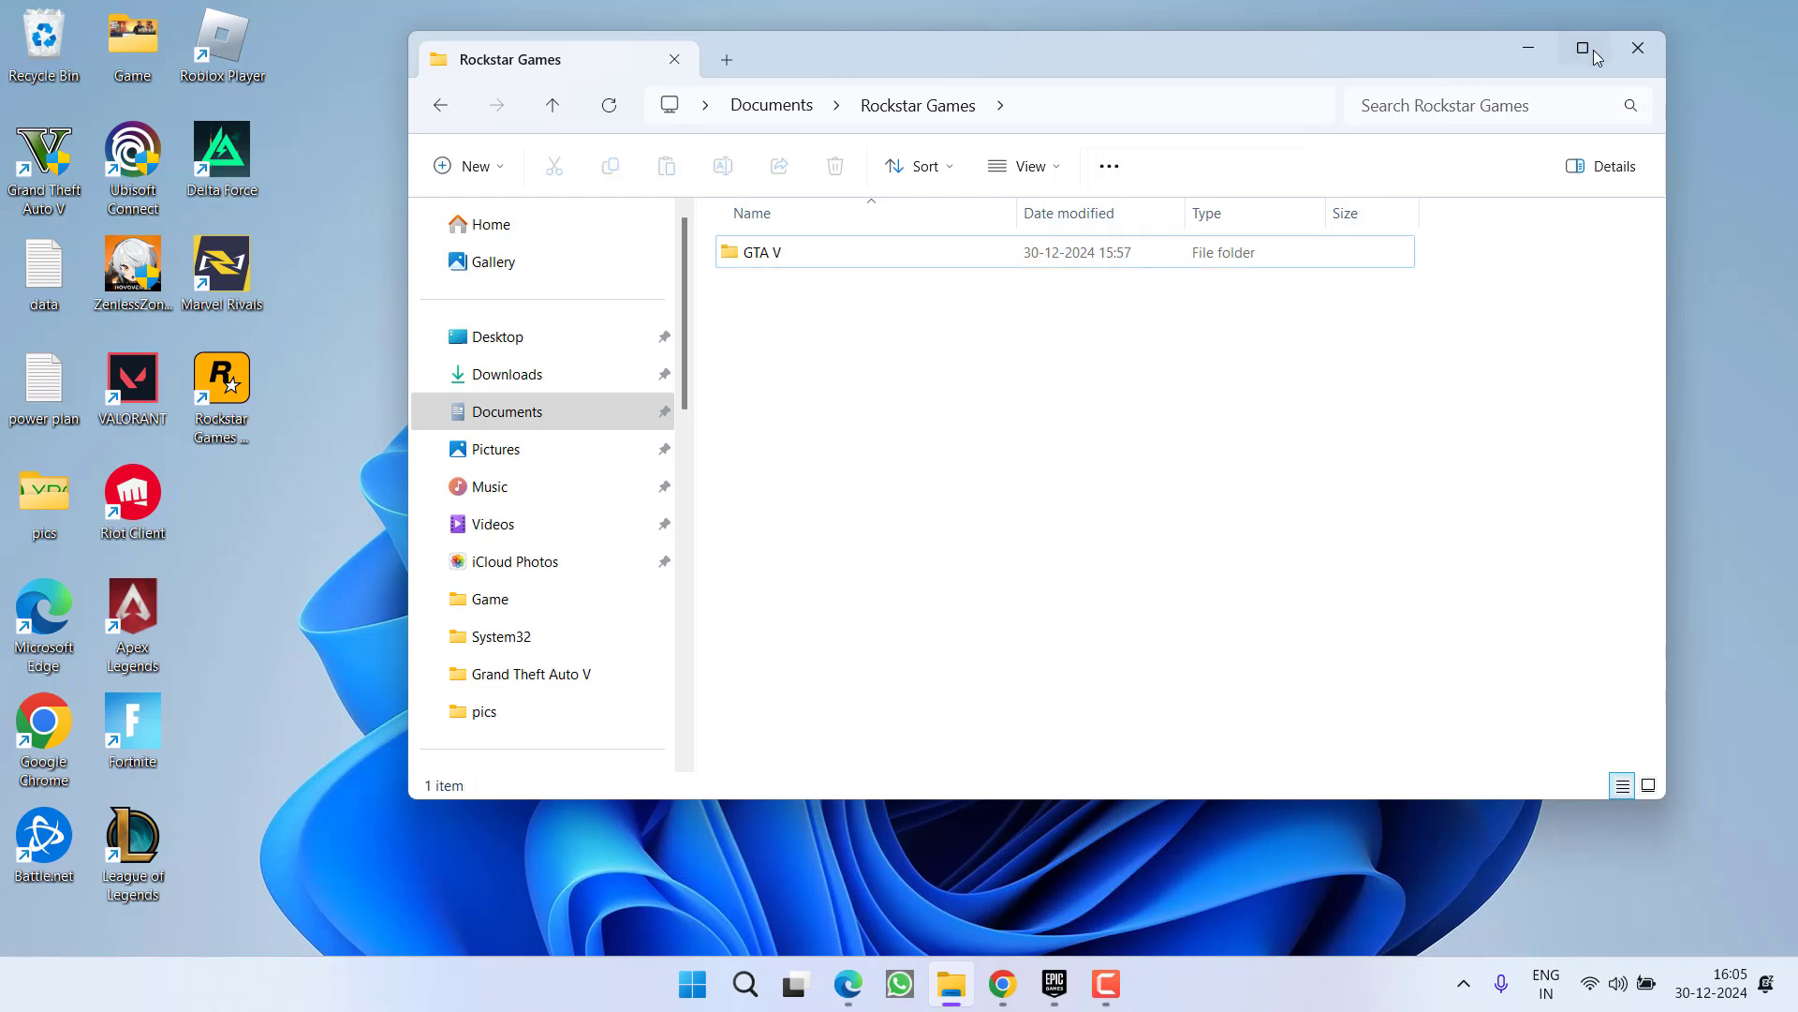
pyautogui.click(1531, 48)
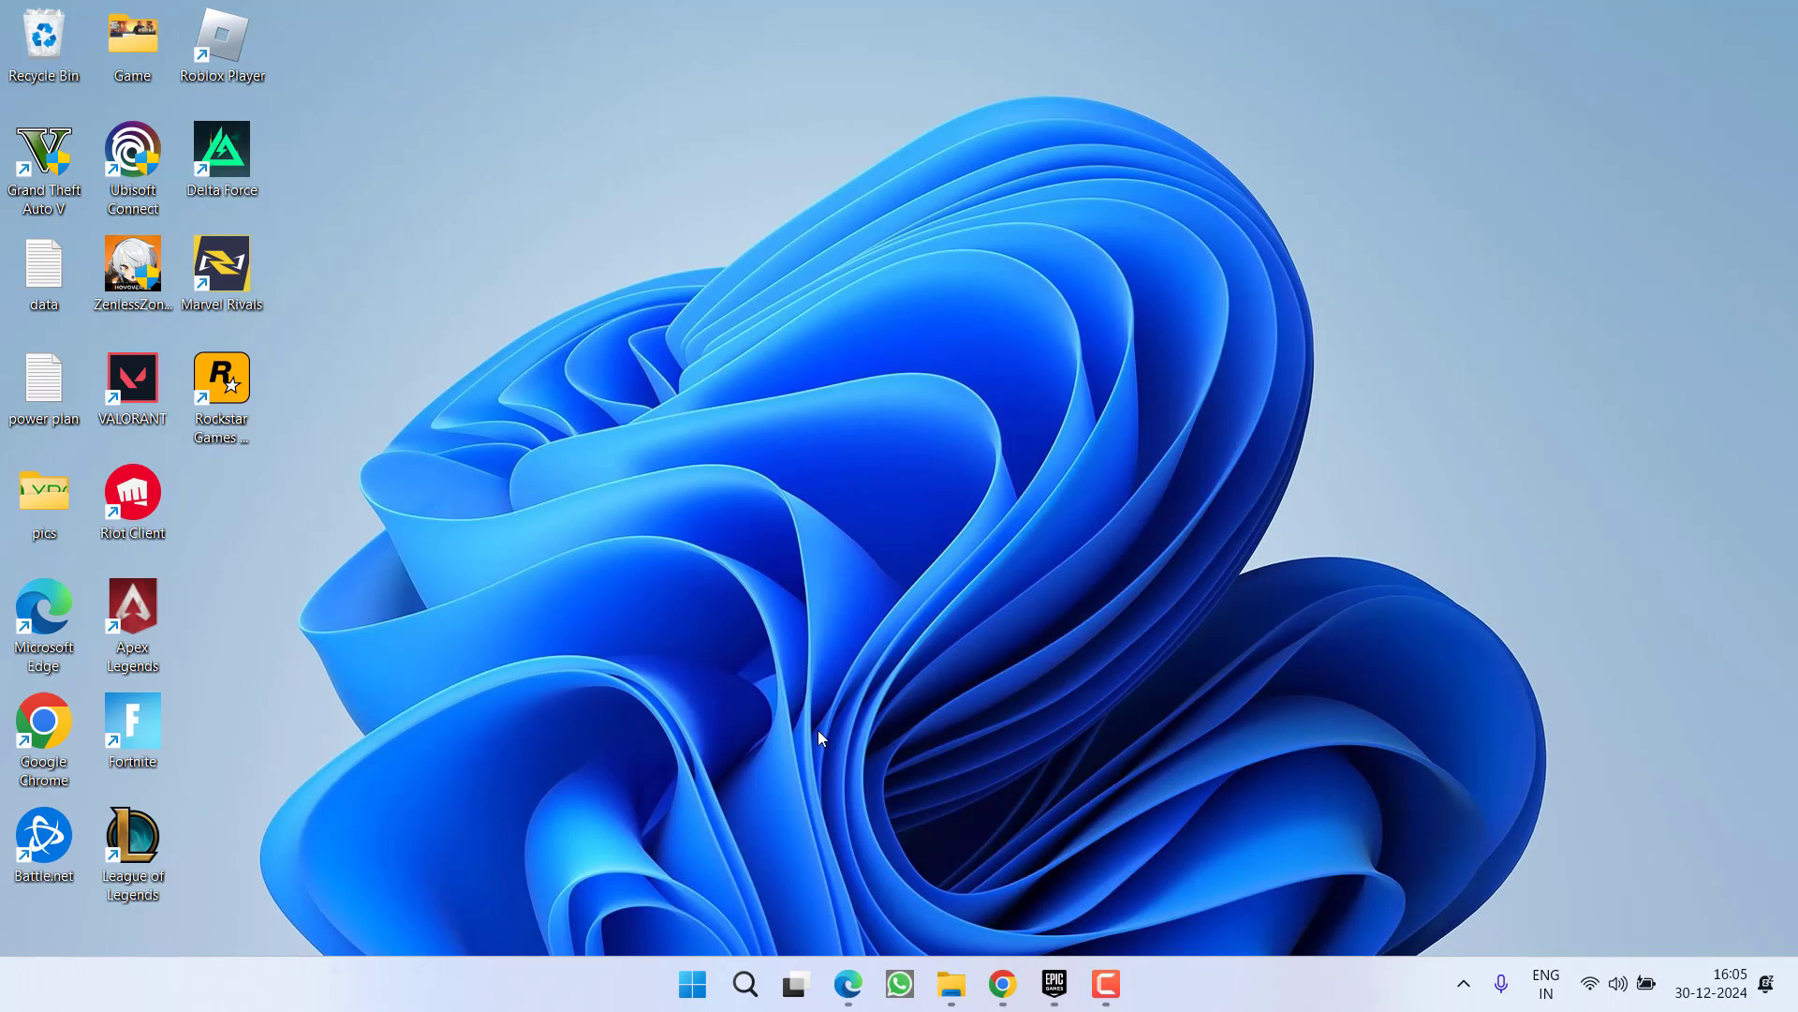
# Step: Open the Programs and Features window by running appwiz.cpl
pyautogui.rightClick(693, 984)
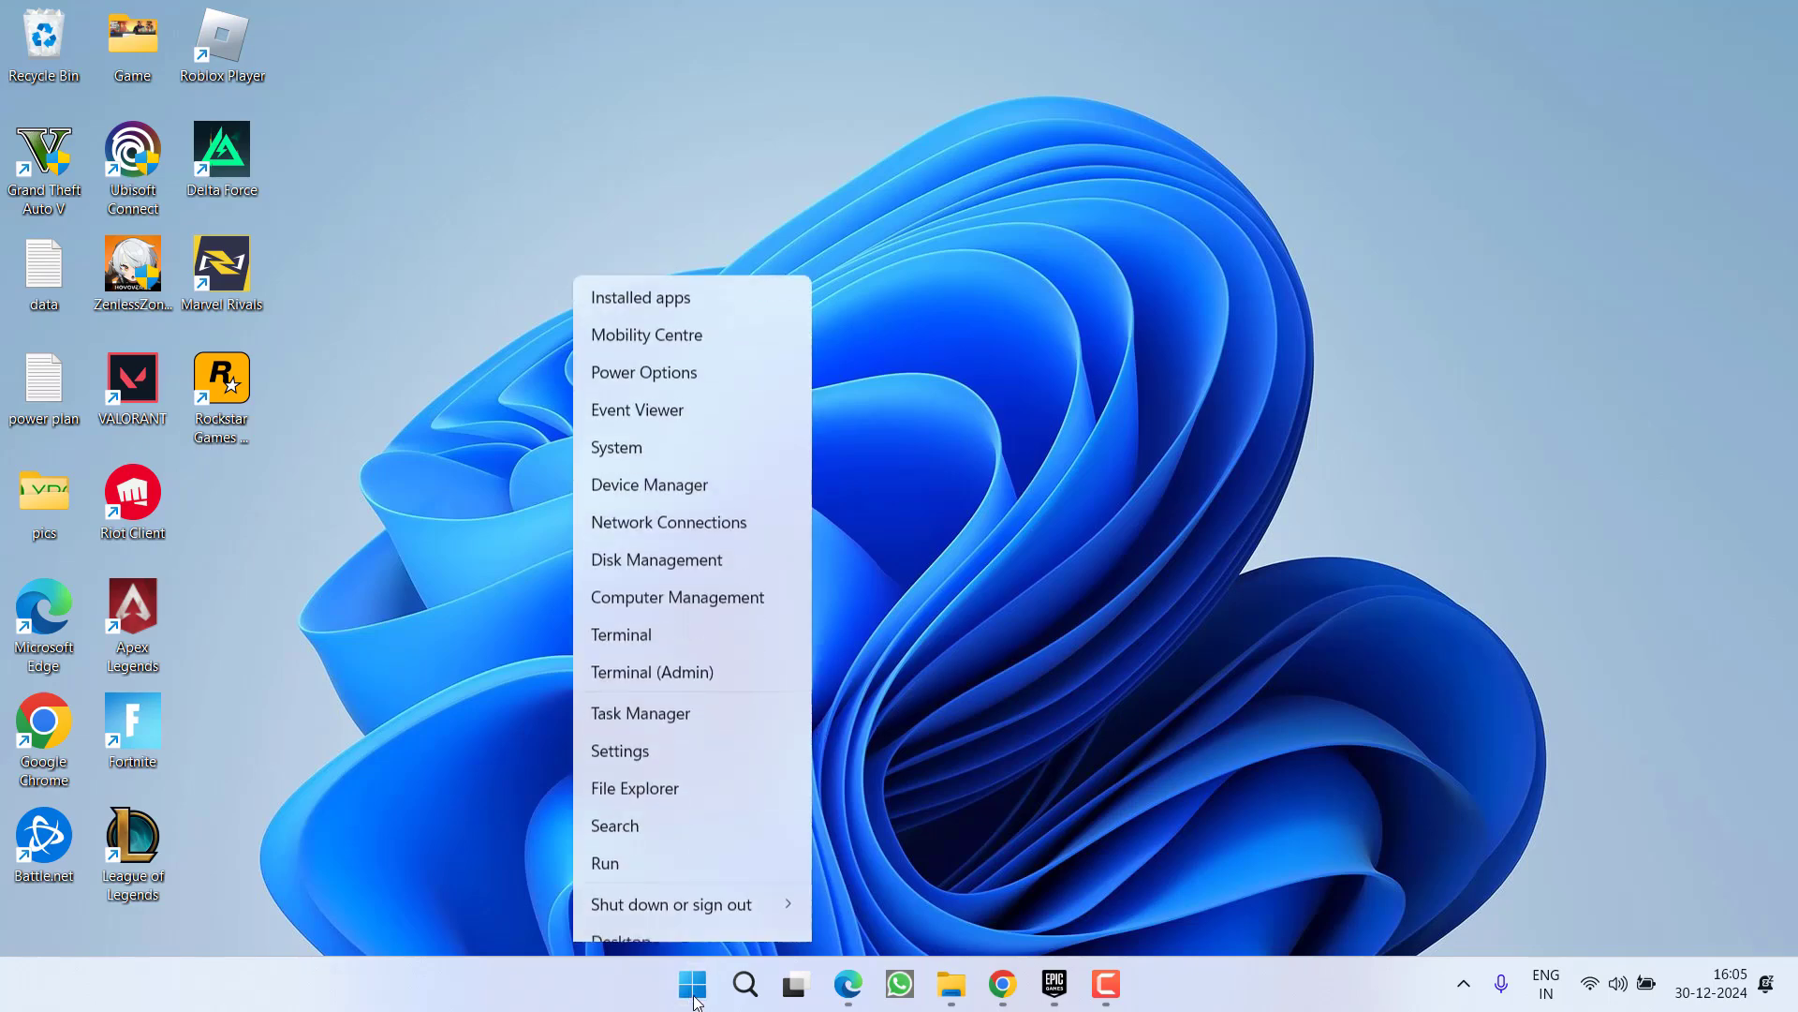
pyautogui.click(653, 847)
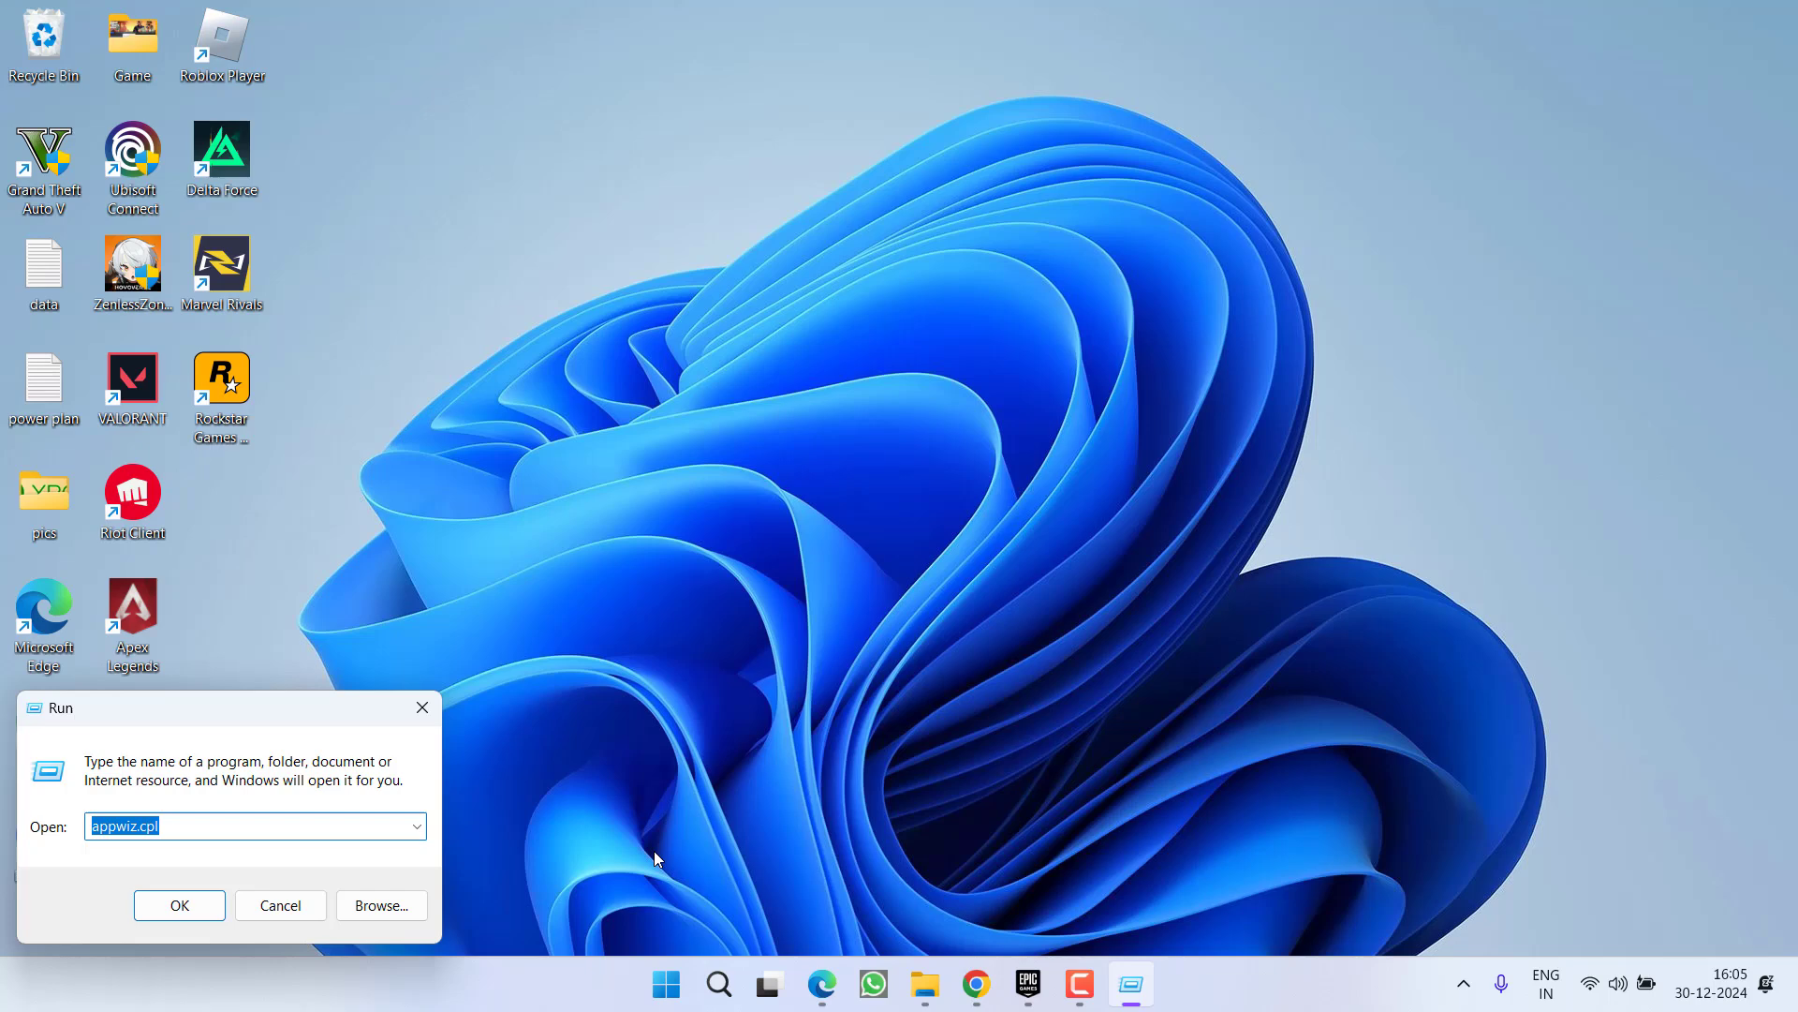
pyautogui.write('app')
pyautogui.press('Down')
pyautogui.press('Down')
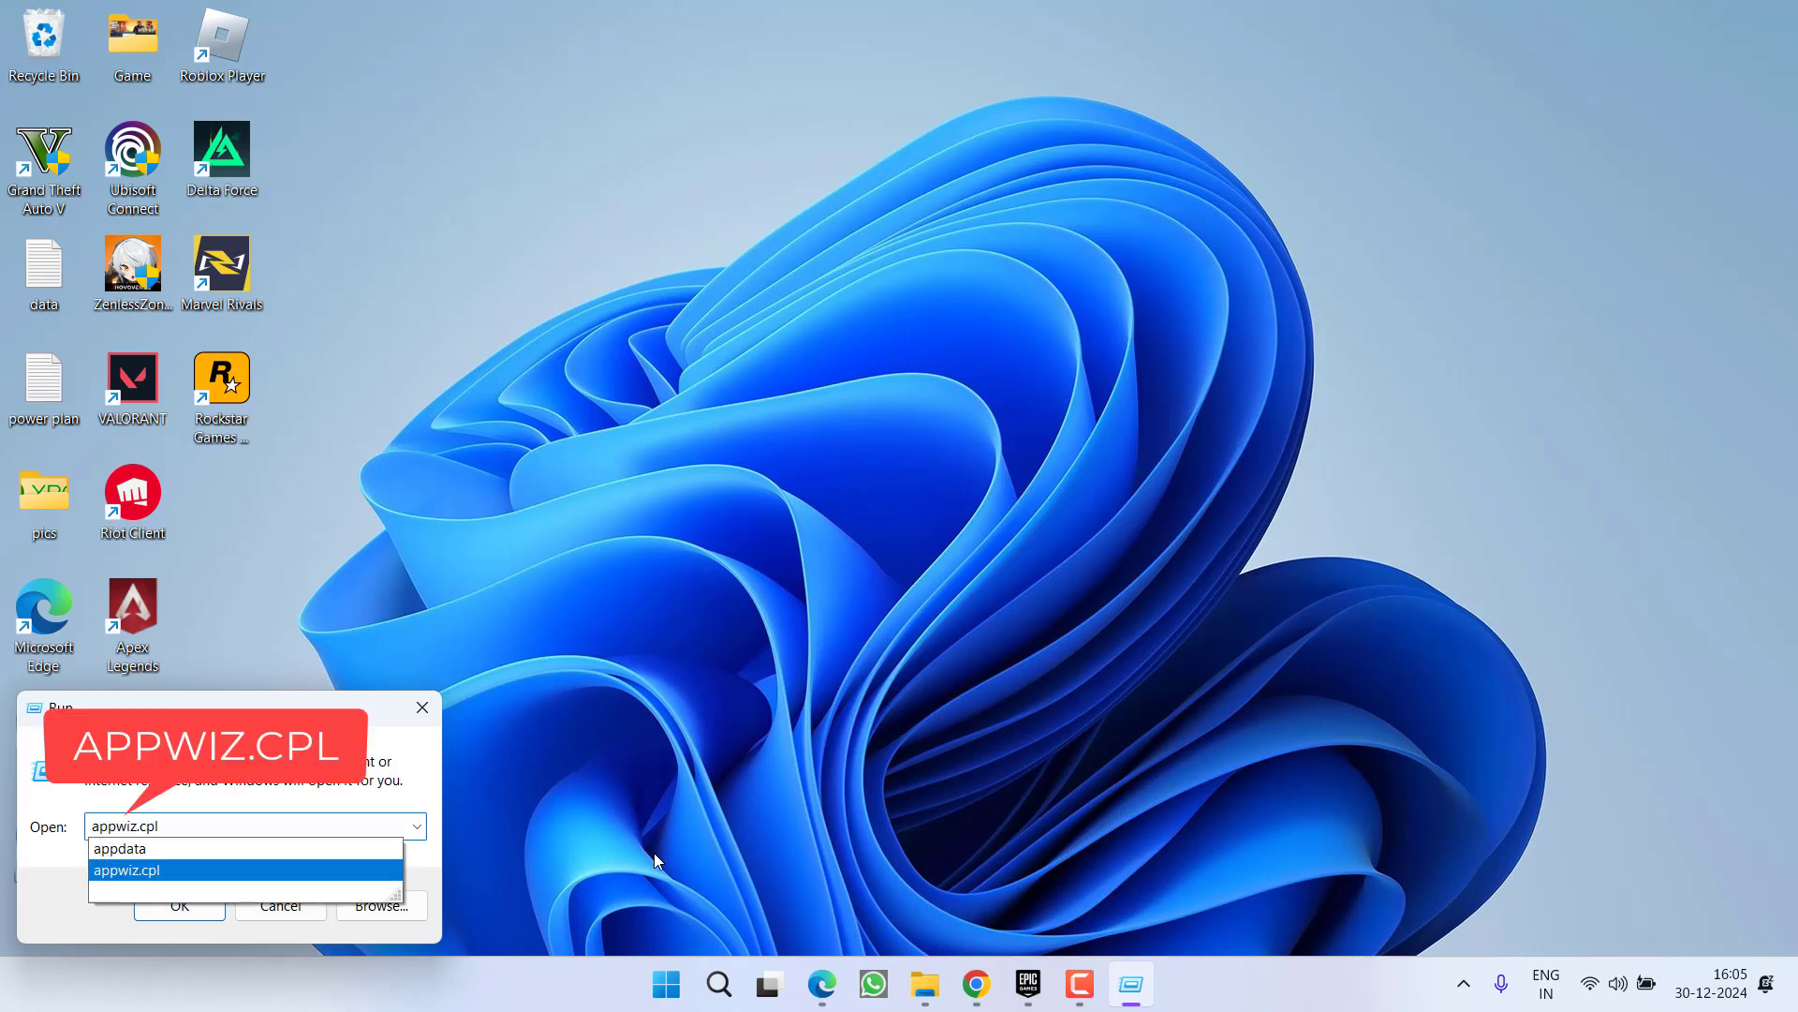
pyautogui.press('Return')
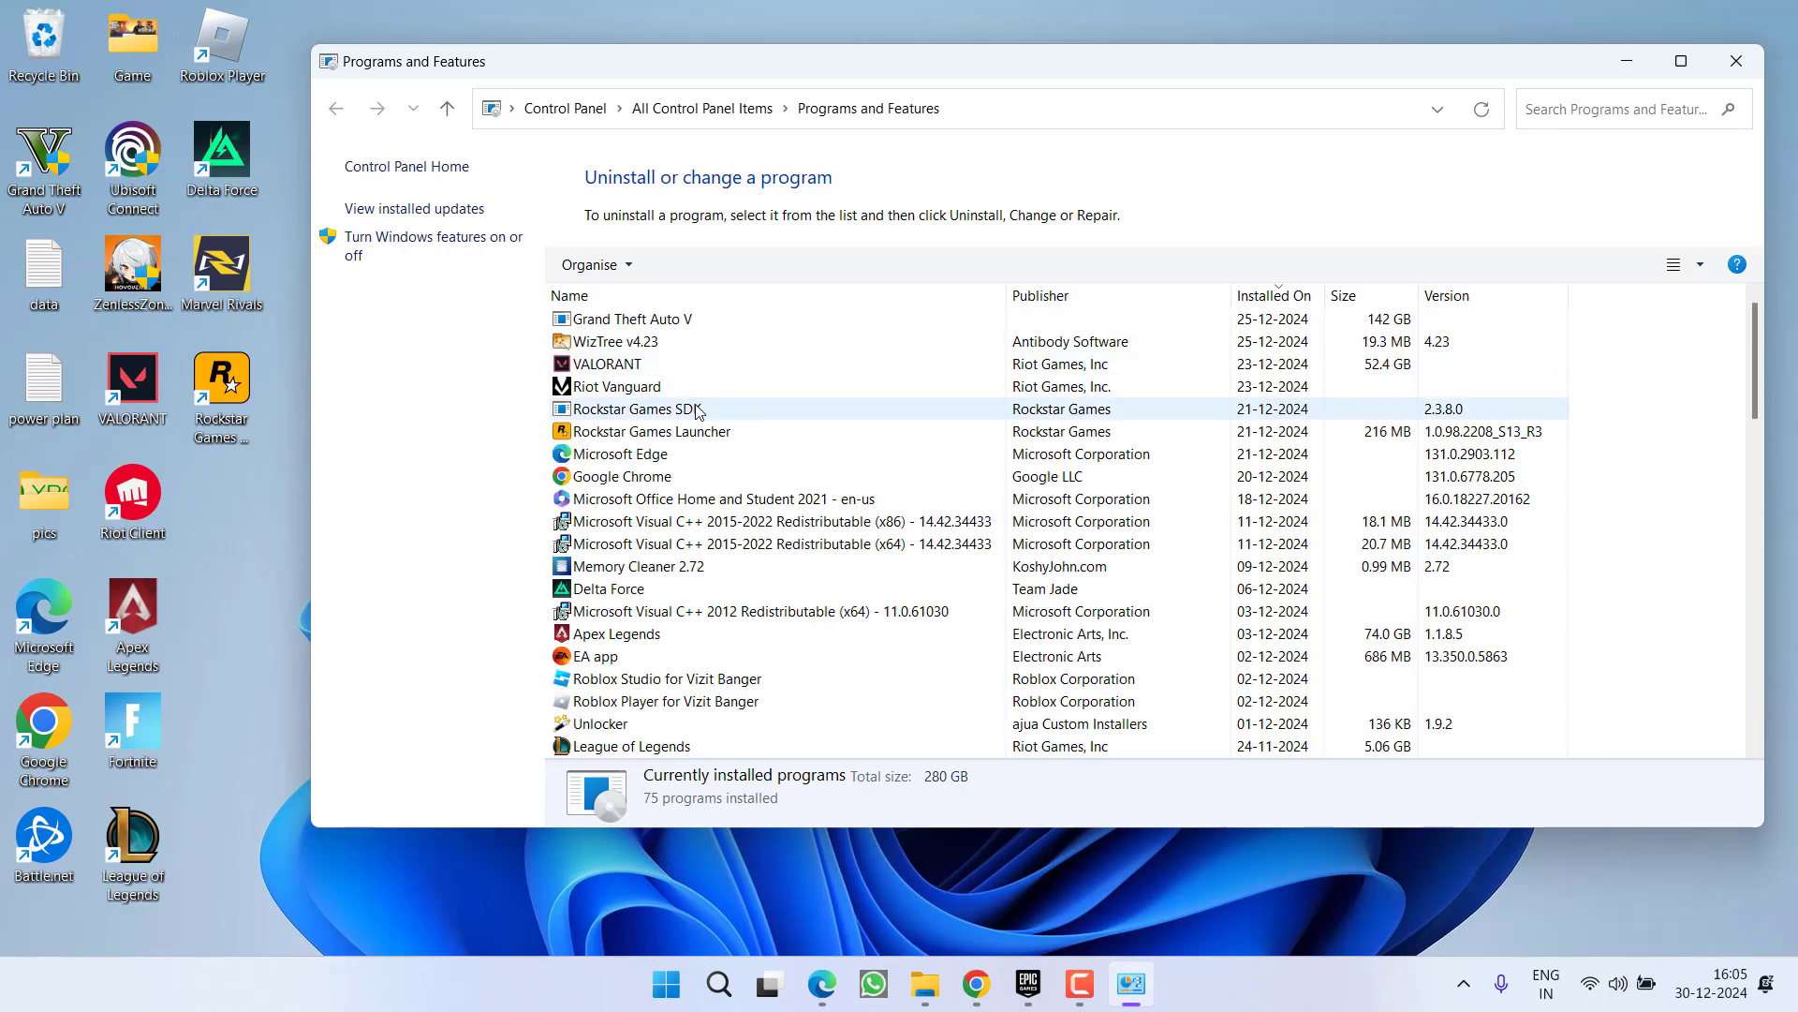
# Step: Select Rockstar Games Launcher among the installed programs, view its Uninstall option, and close the Programs and Features window
pyautogui.click(695, 430)
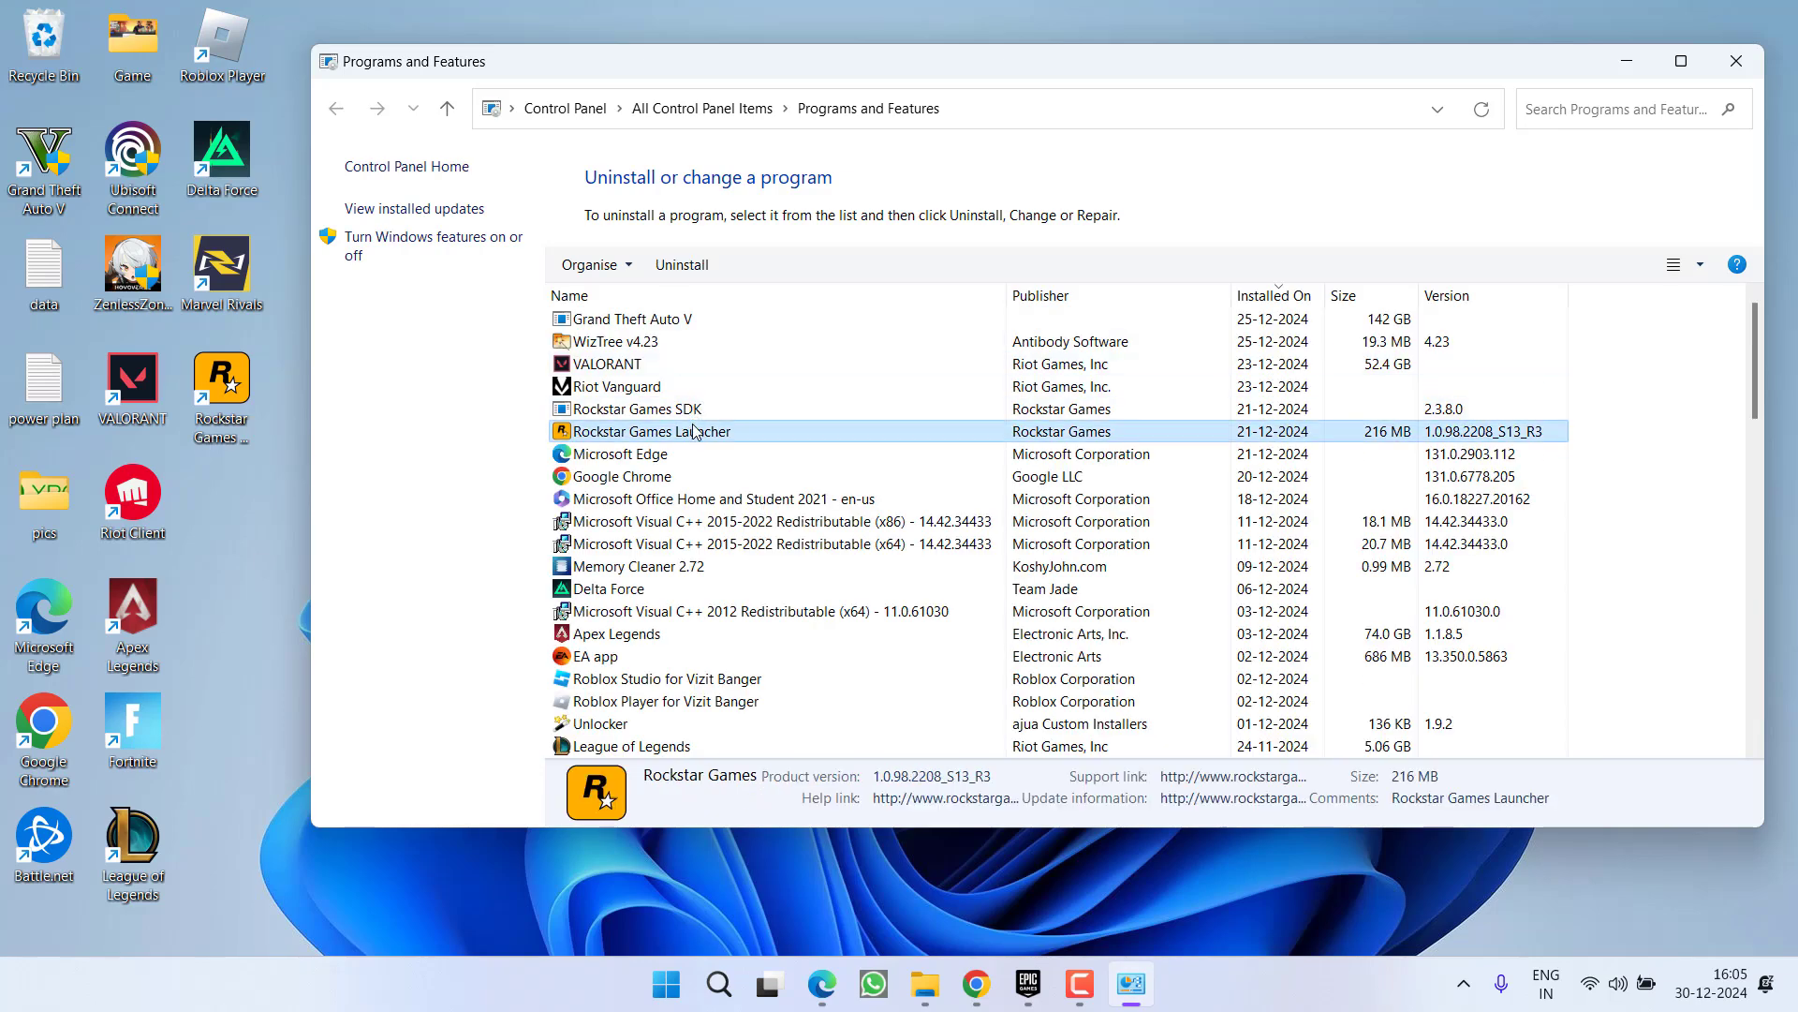
pyautogui.click(697, 265)
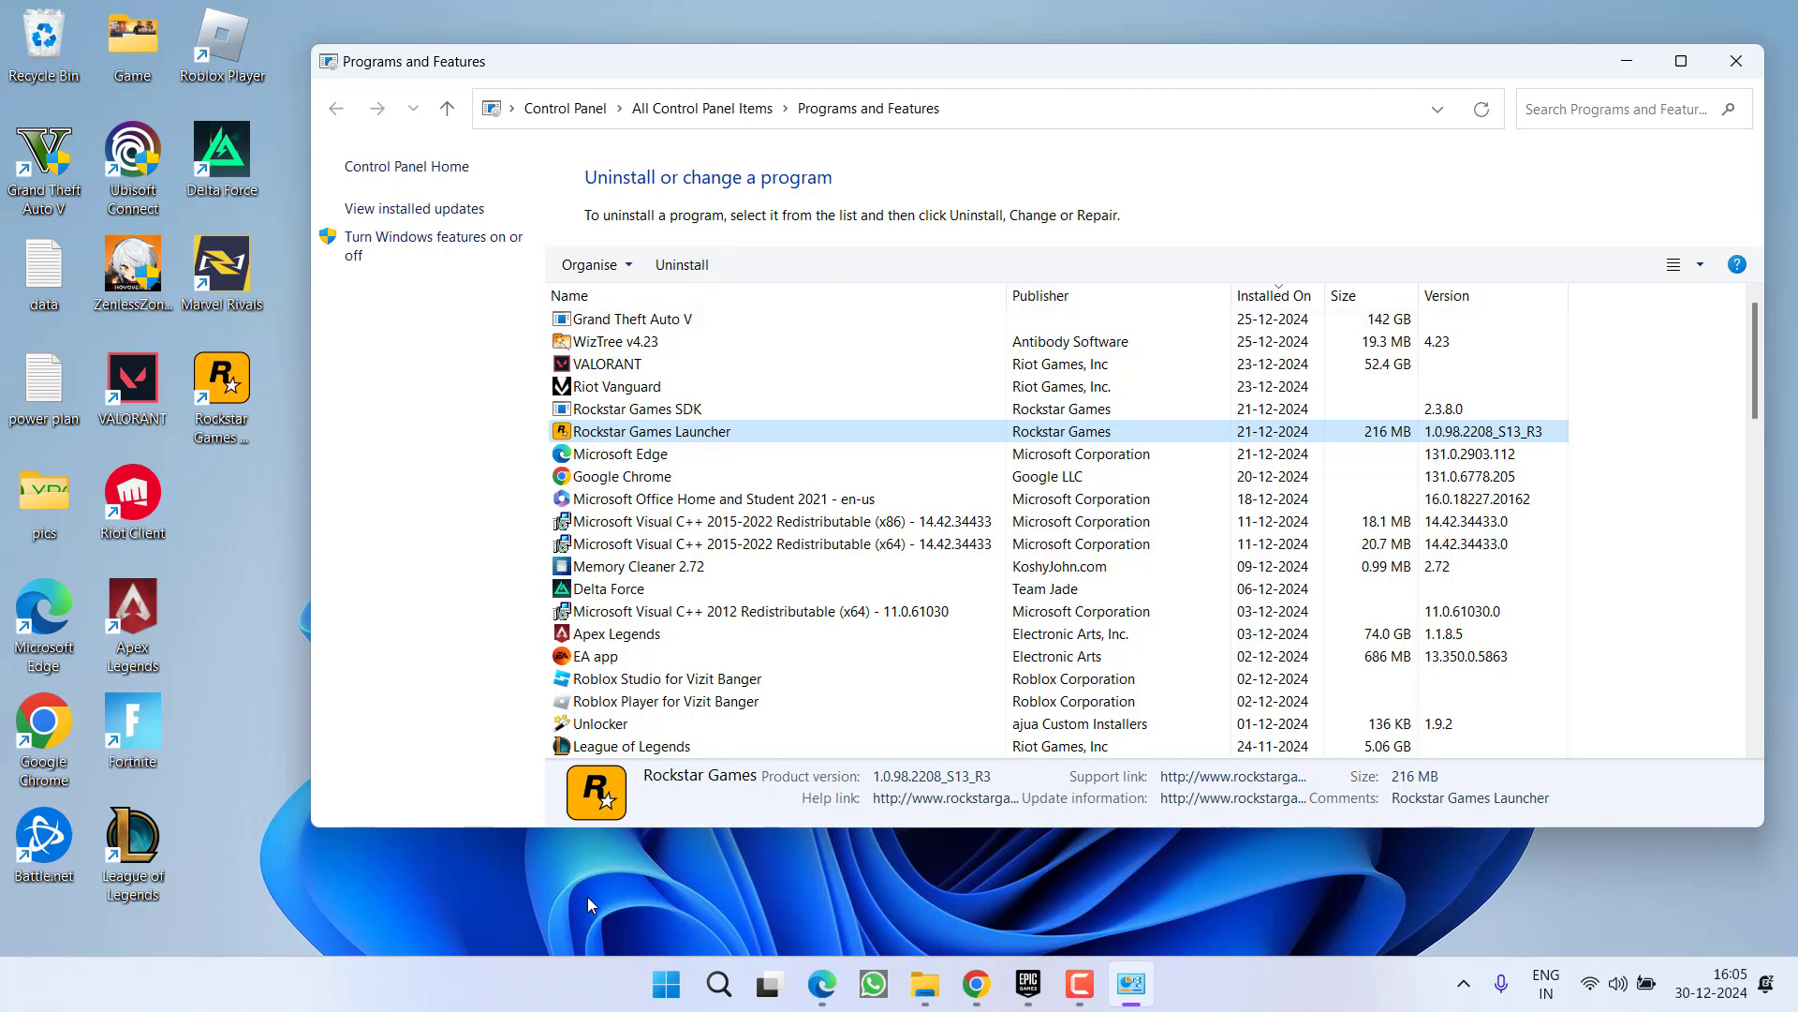
pyautogui.click(1736, 61)
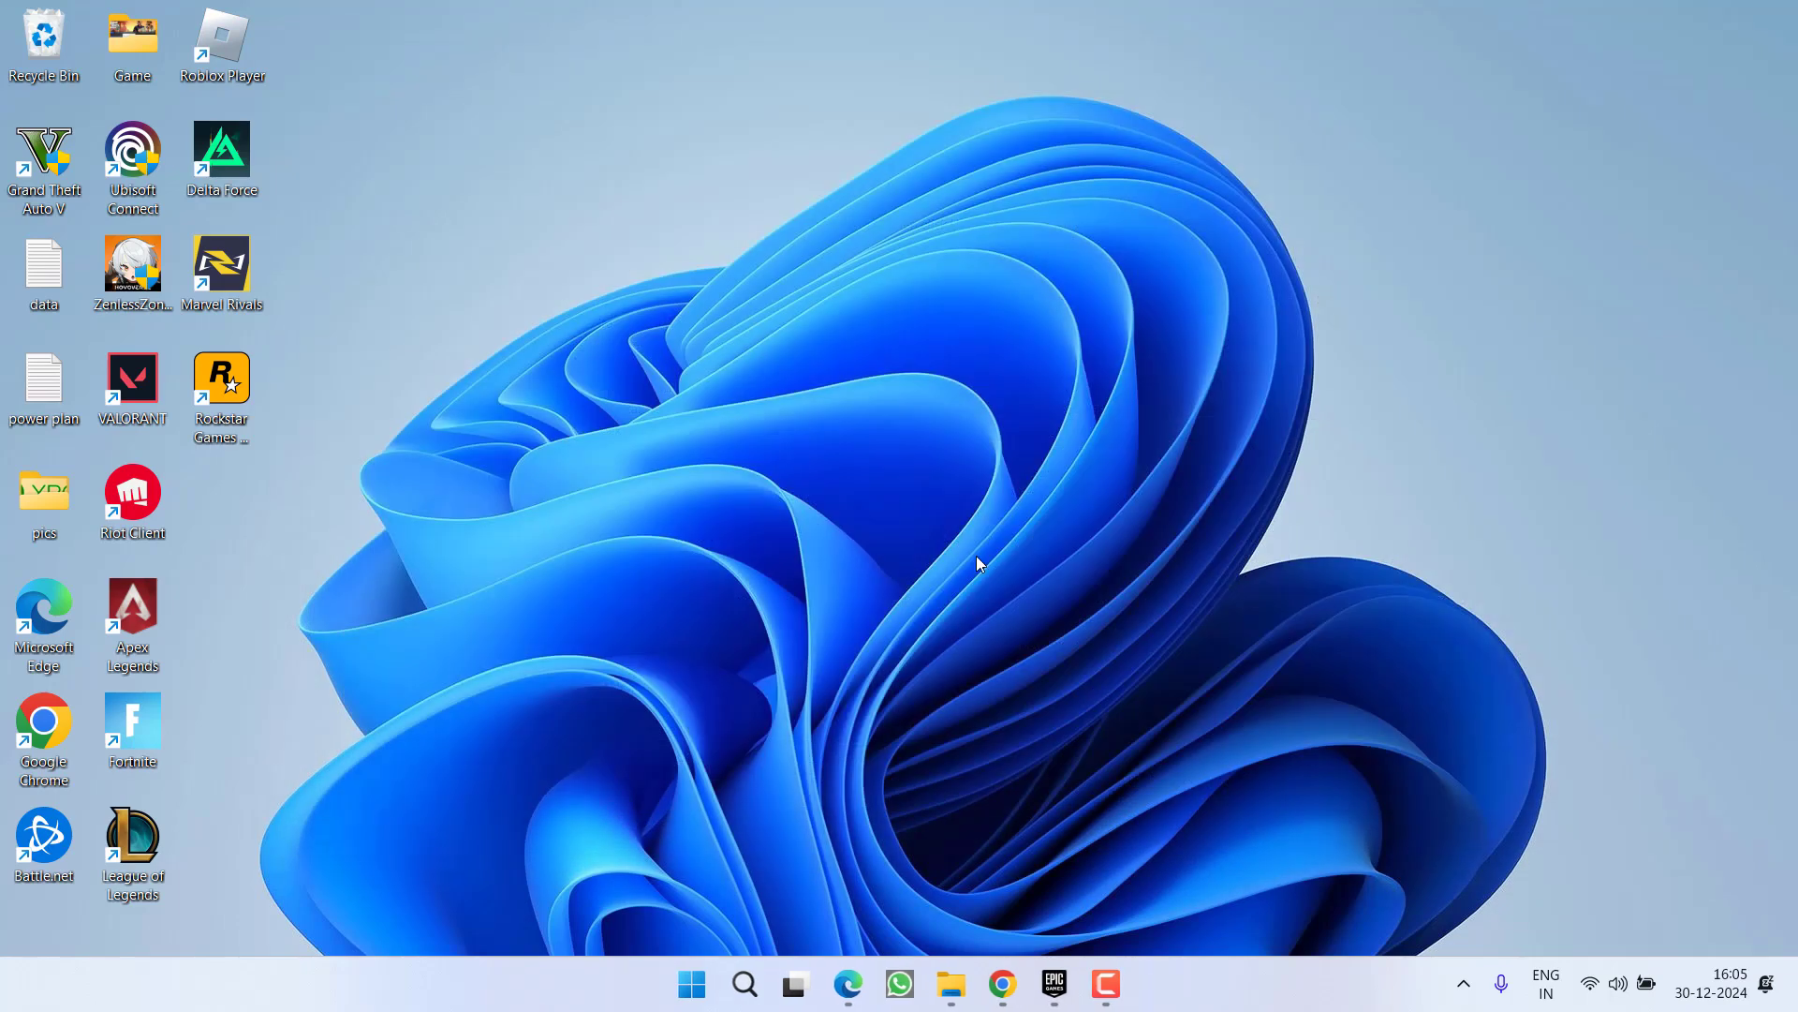
# Step: Switch to Chrome, download the Windows installer Rockstar-Games-Launcher from the Rockstar Games site to the Desktop, and minimize the browser
pyautogui.click(1002, 984)
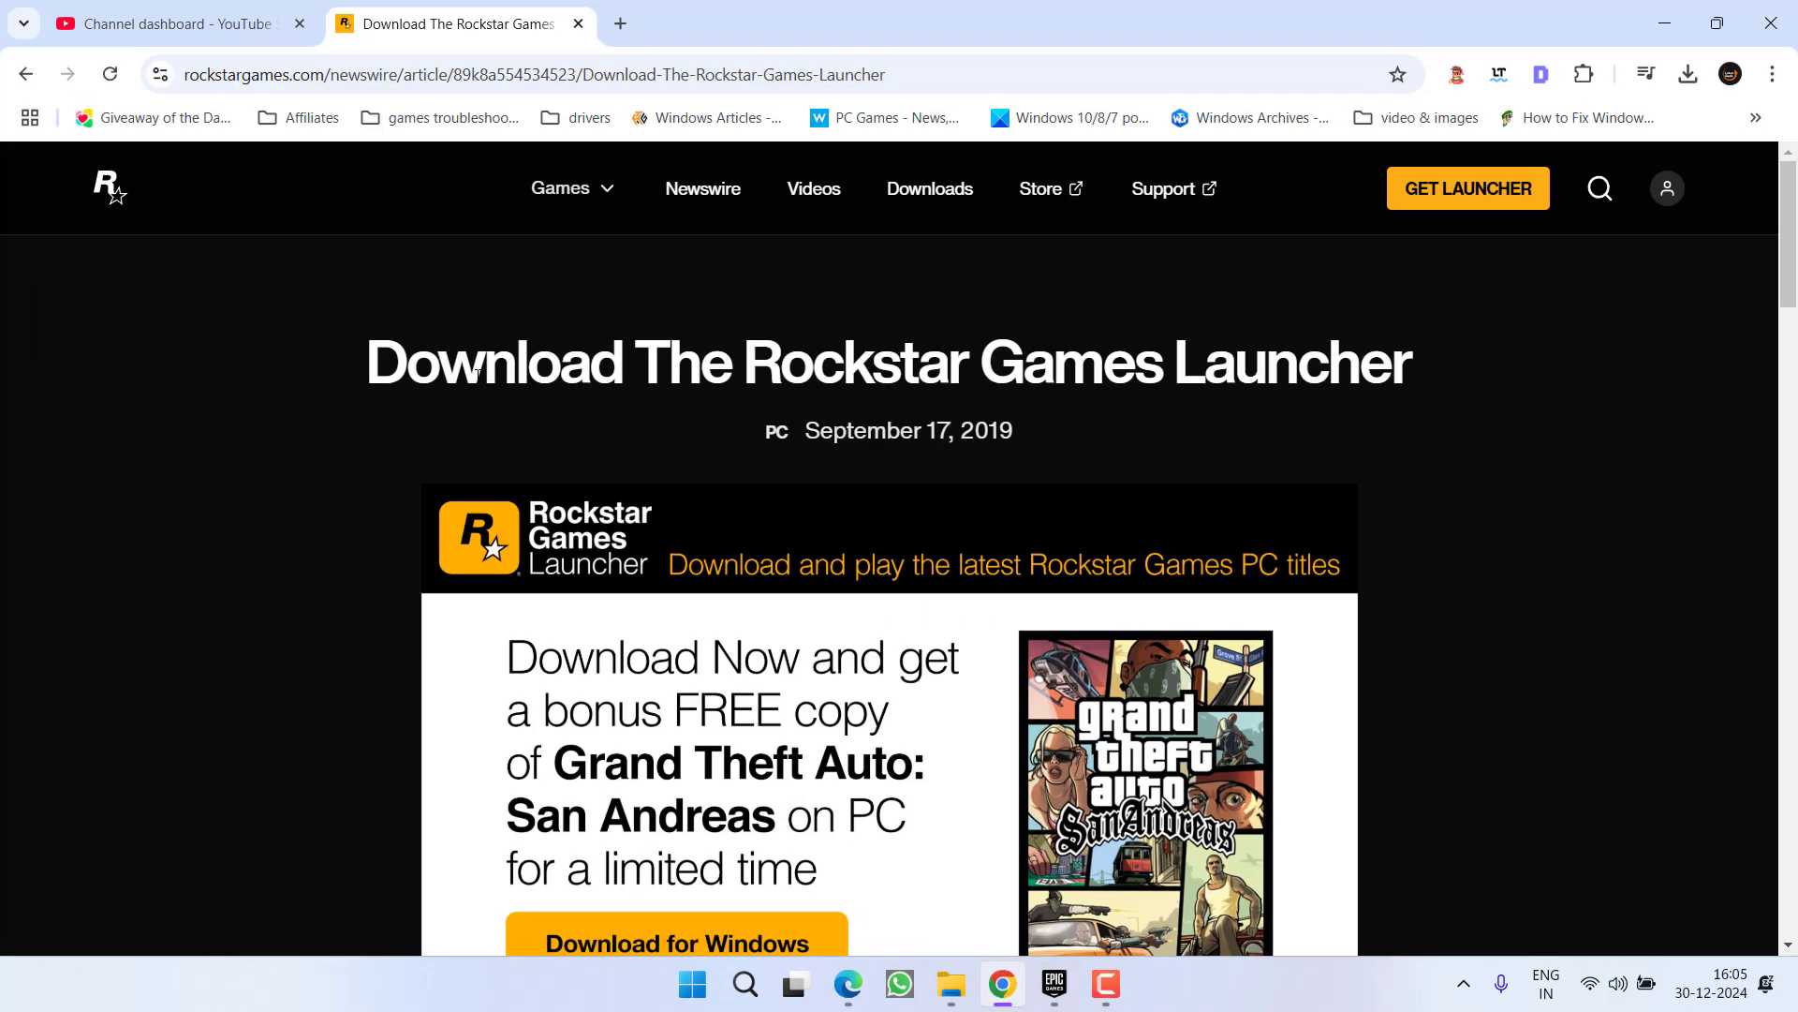
pyautogui.moveTo(477, 374); pyautogui.dragTo(1383, 433)
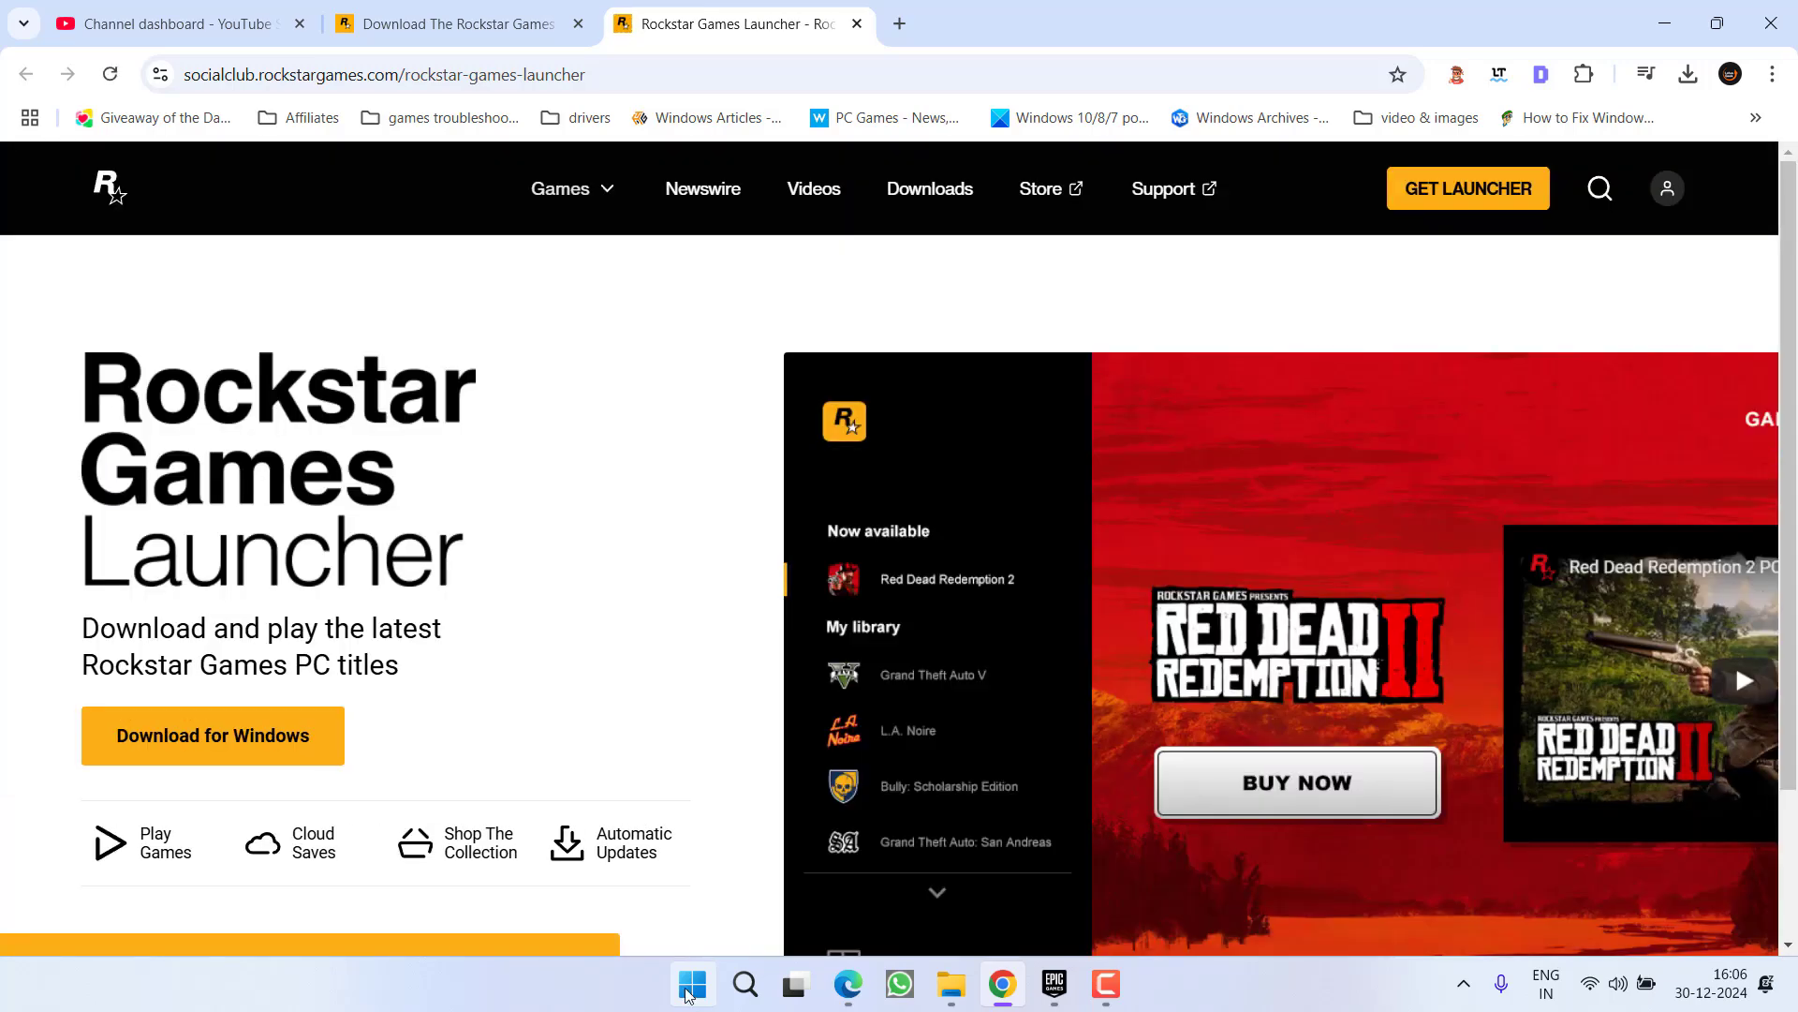
pyautogui.click(261, 732)
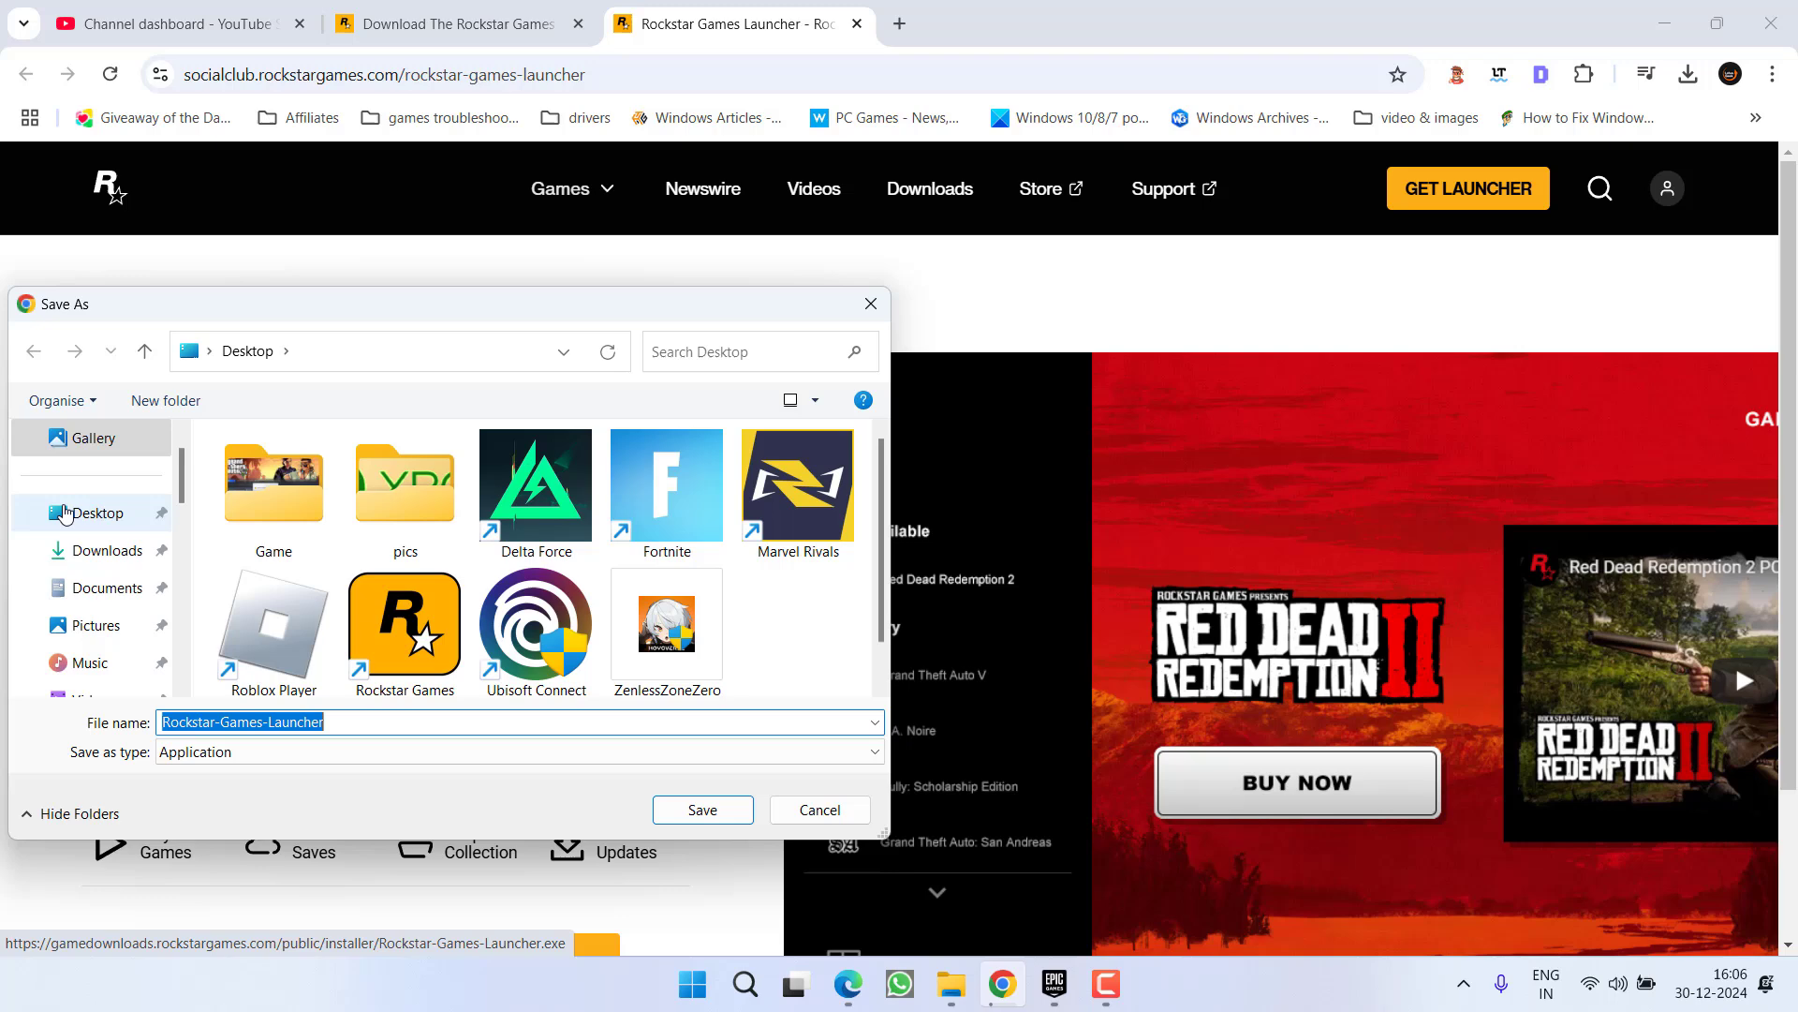
pyautogui.click(701, 809)
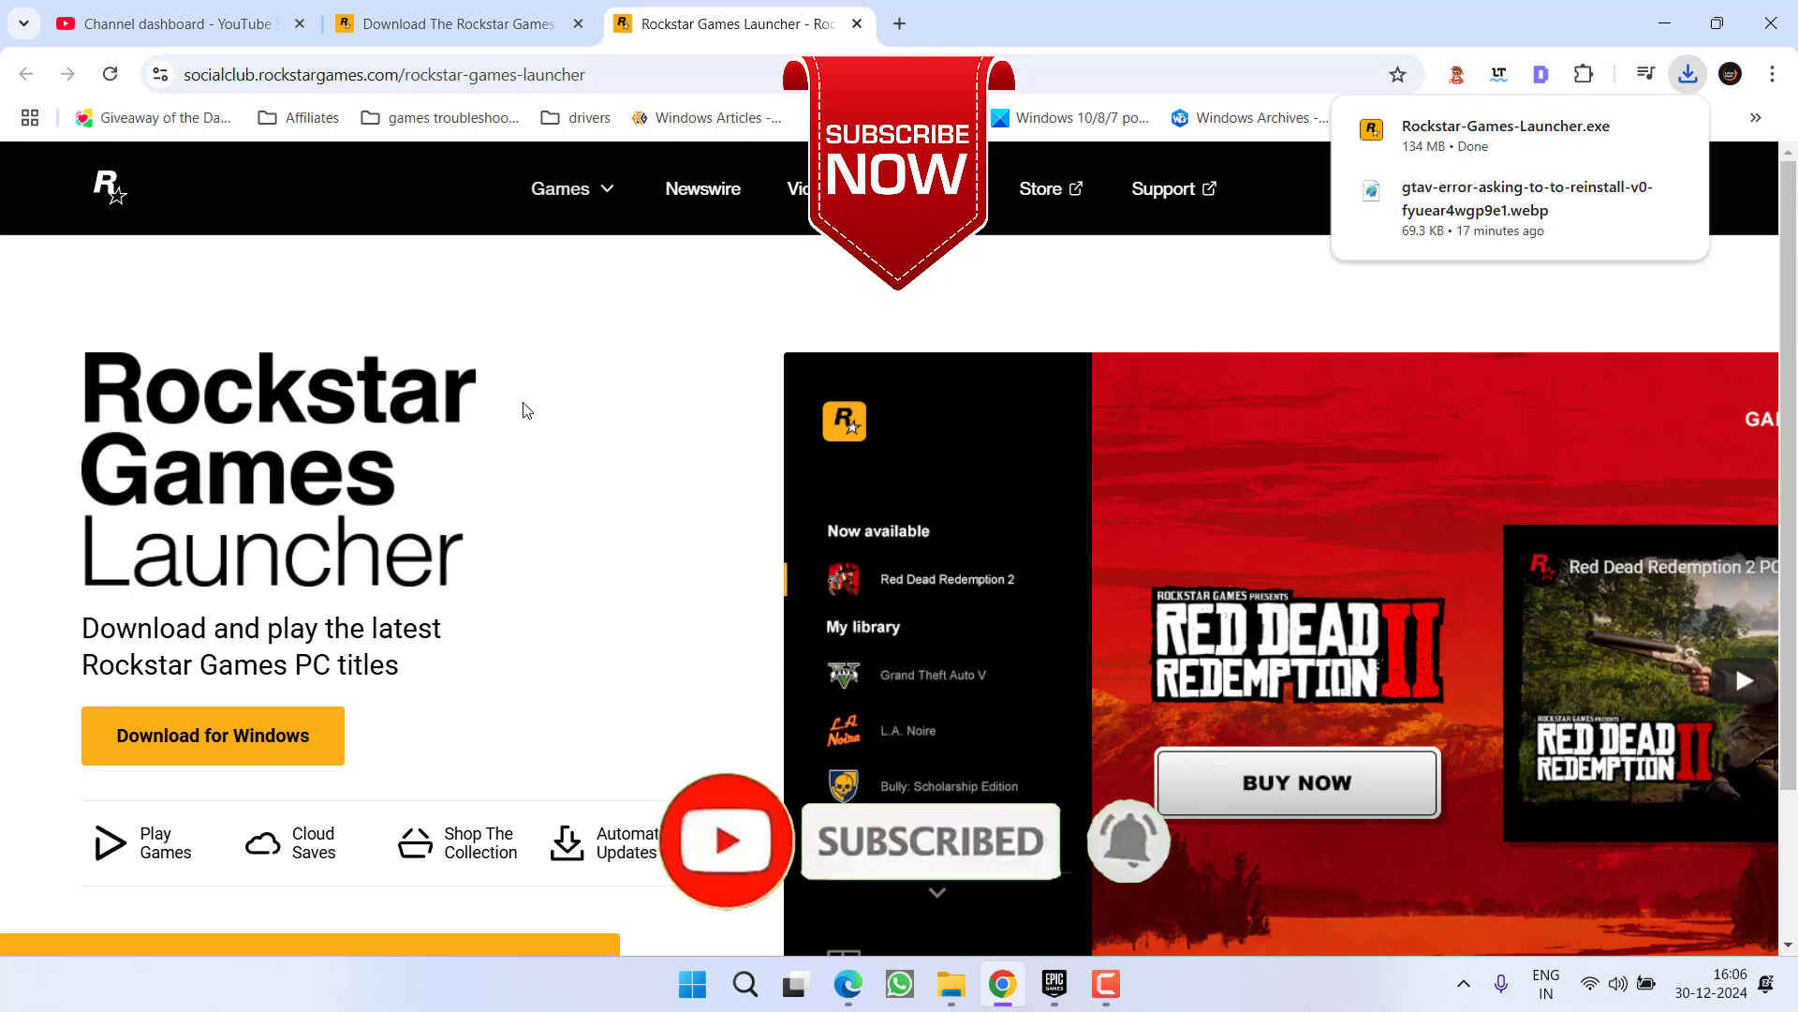
pyautogui.click(1659, 31)
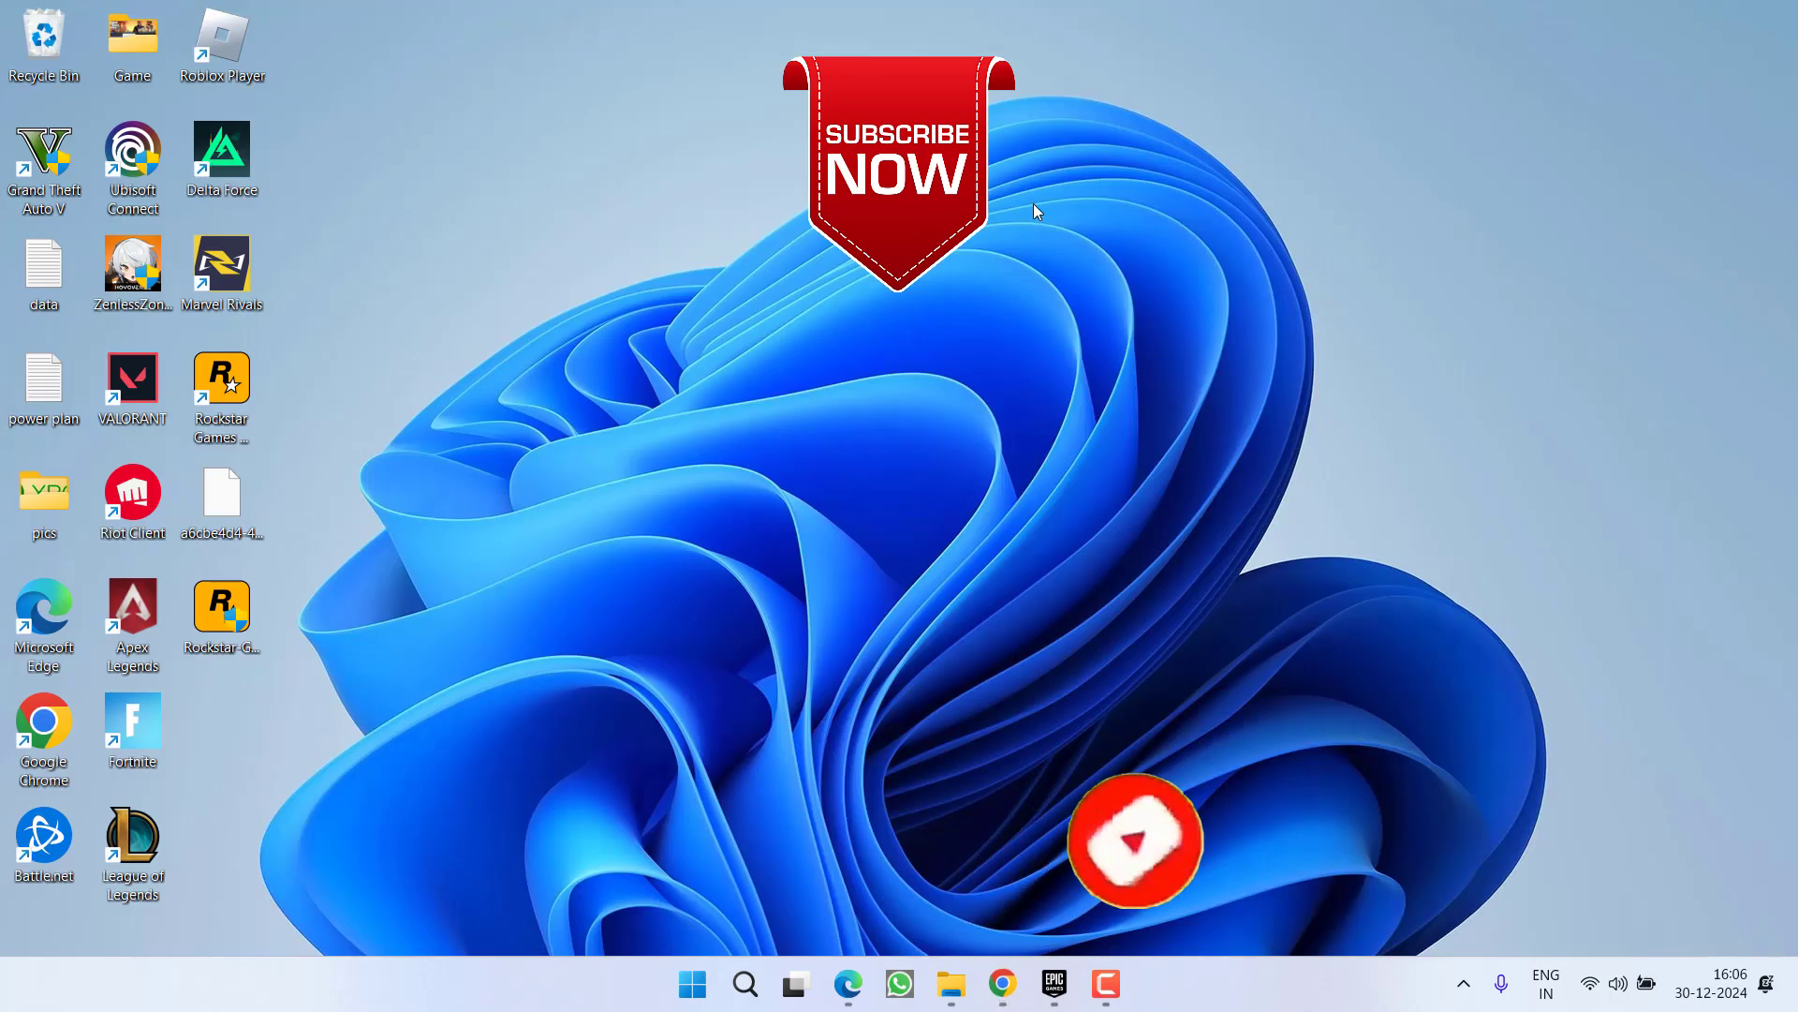